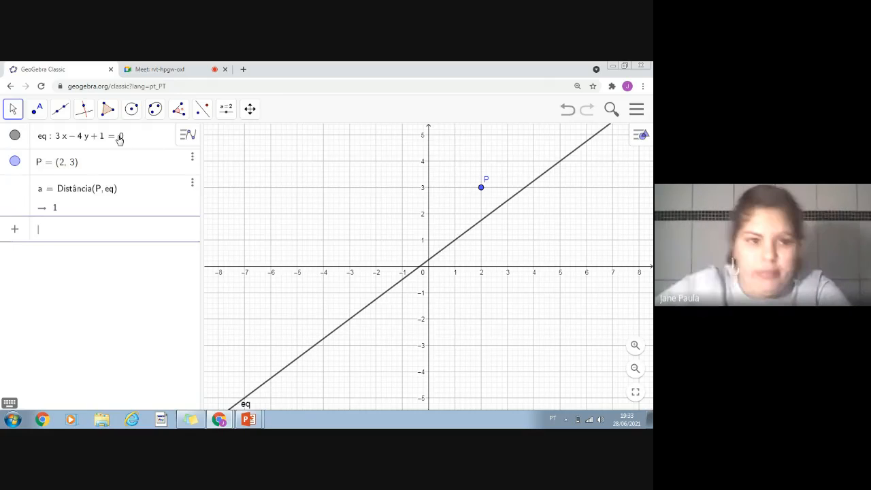
Switch to the PowerPoint slideshow, review the worked solution for P(2,3), and advance to the question about P(2,4) and 4x+5y+2=0.
{"action": "left_click", "coordinate": [249, 416]}
{"action": "left_click", "coordinate": [246, 384]}
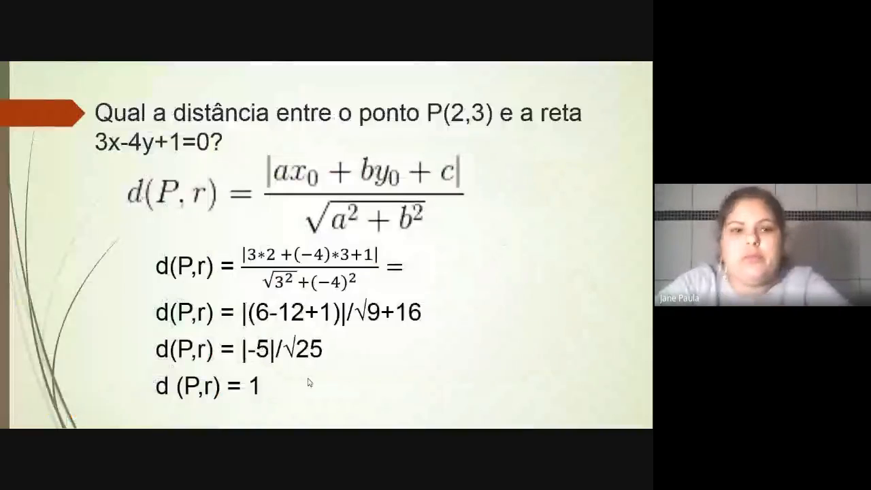
{"action": "left_click", "coordinate": [310, 383]}
{"action": "left_click", "coordinate": [310, 383]}
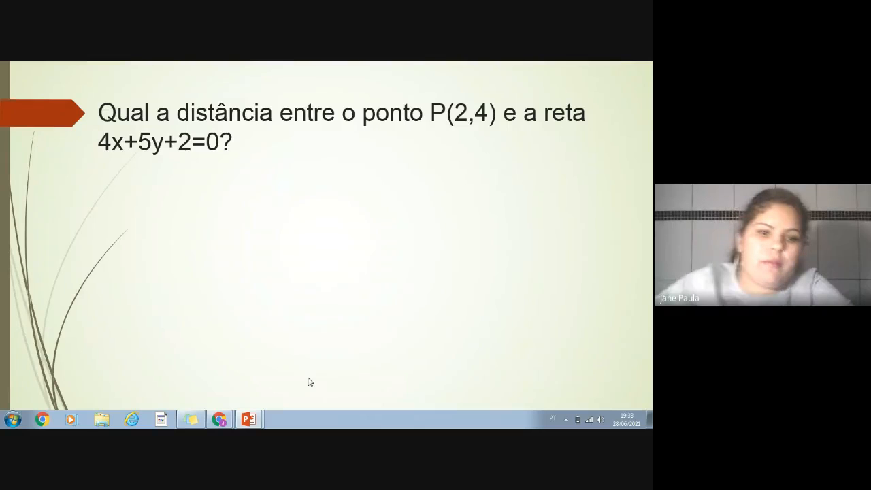
Switch back to GeoGebra Classic in Chrome and reload the page to start with an empty worksheet.
{"action": "key", "text": "super"}
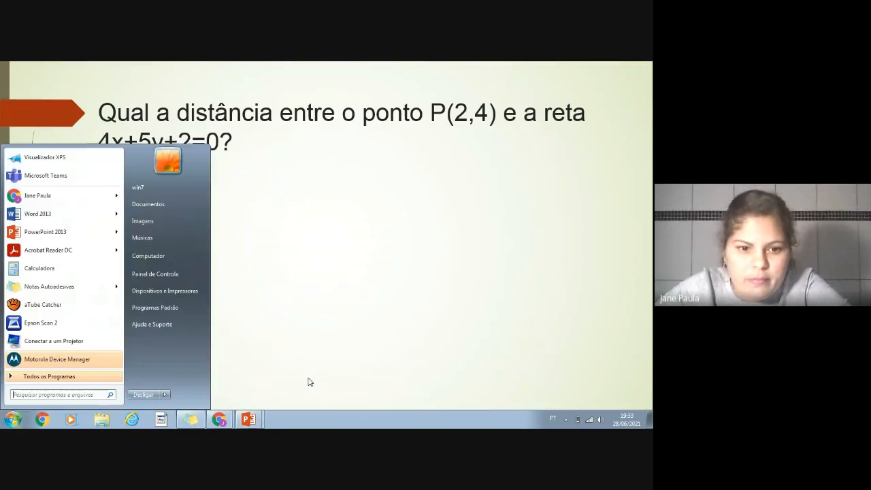
{"action": "left_click", "coordinate": [197, 357]}
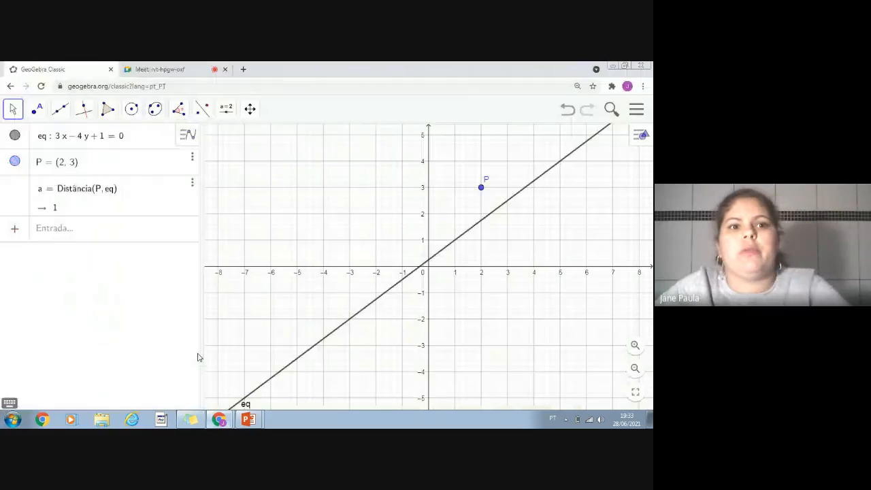
{"action": "left_click", "coordinate": [182, 71]}
{"action": "left_click", "coordinate": [83, 70]}
{"action": "left_click_drag", "start_coordinate": [150, 86], "coordinate": [154, 86]}
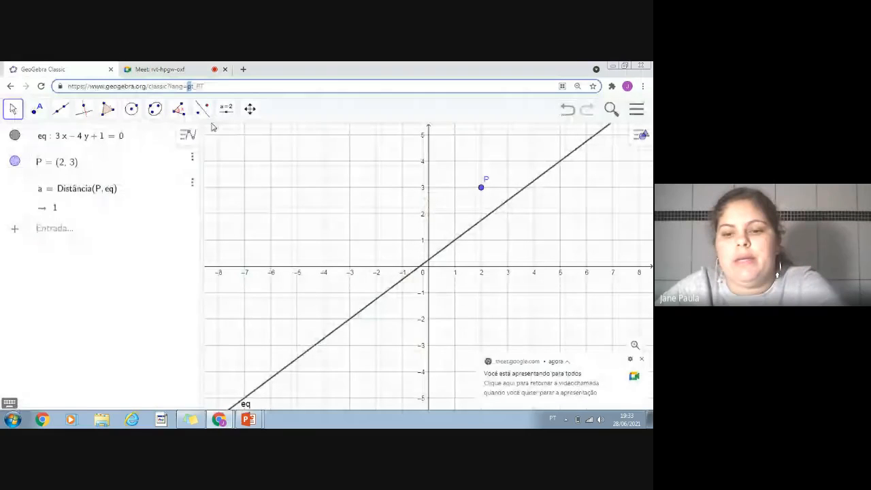
{"action": "key", "text": "Return"}
{"action": "left_click", "coordinate": [349, 143]}
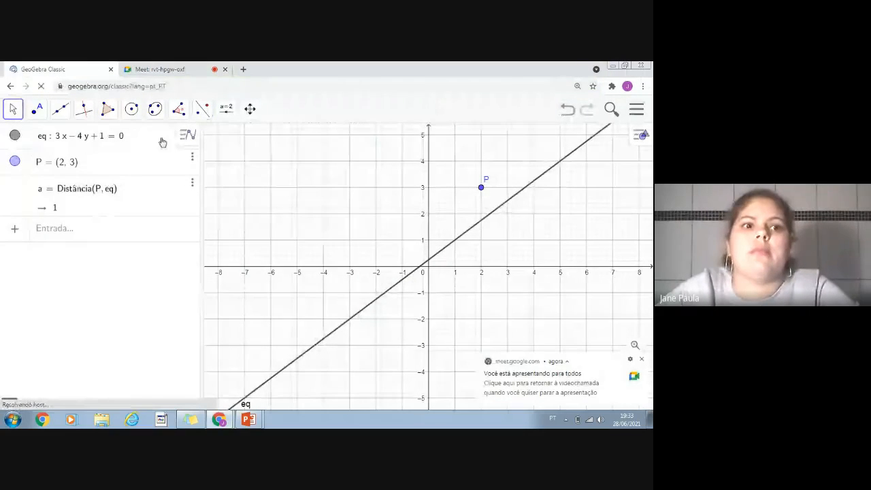
{"action": "left_click", "coordinate": [641, 359]}
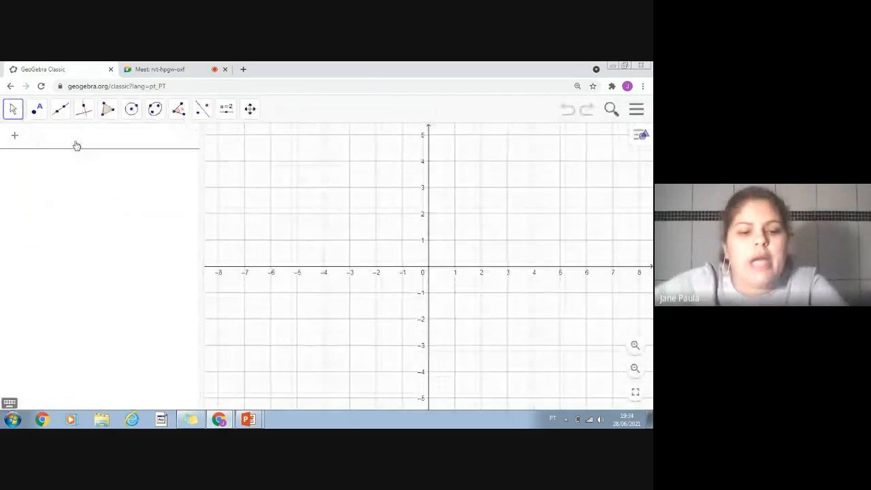
Define the line eq: 4x + 5y + 2 = 0 in the empty worksheet.
{"action": "type", "text": "eq : "}
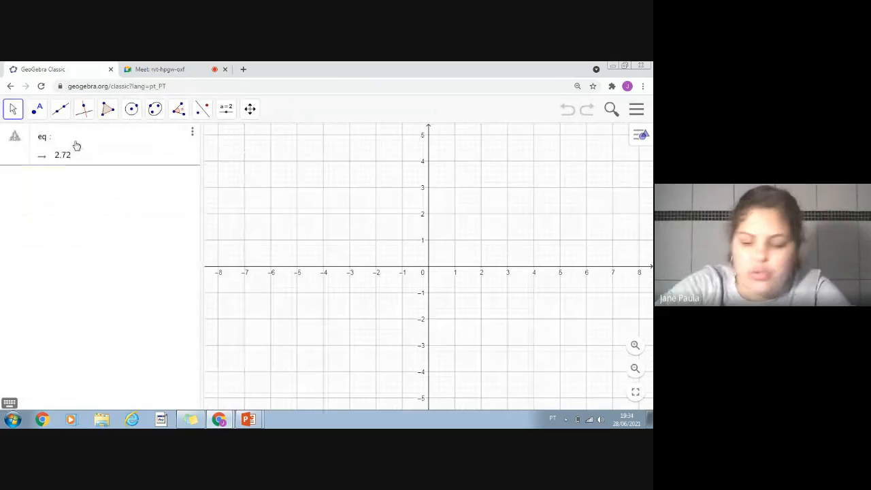
{"action": "type", "text": "4"}
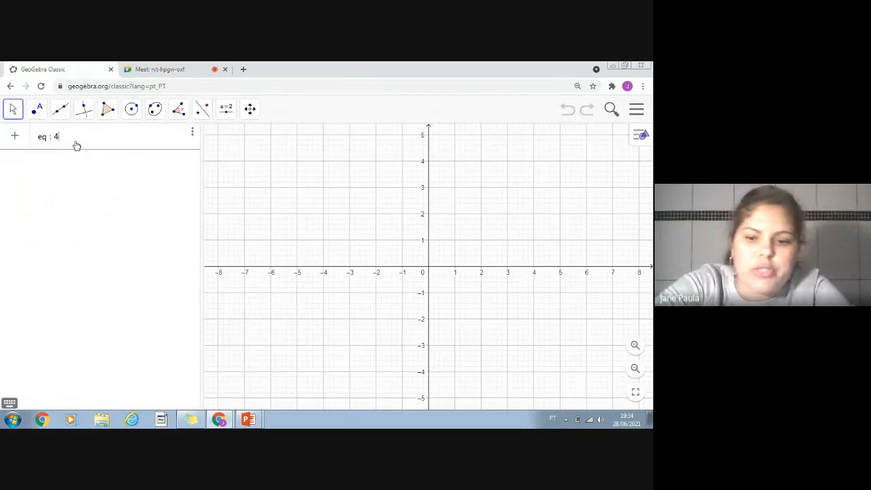
{"action": "type", "text": "x + 5"}
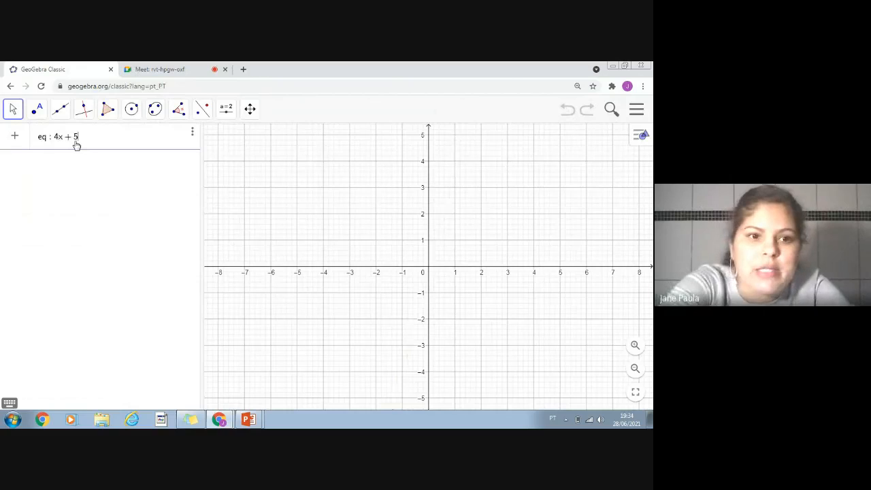
{"action": "type", "text": "y "}
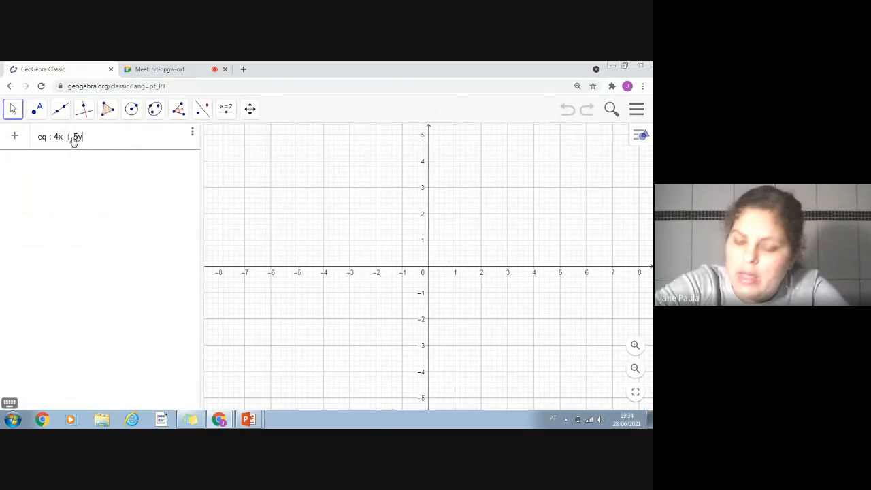
{"action": "type", "text": "+ 2 = 0"}
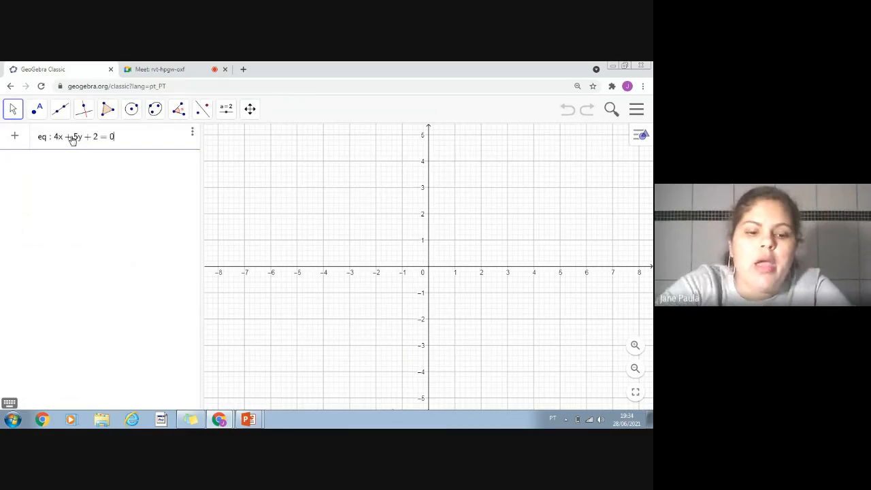
{"action": "key", "text": "Return"}
Create point P = (2, 4).
{"action": "type", "text": "P"}
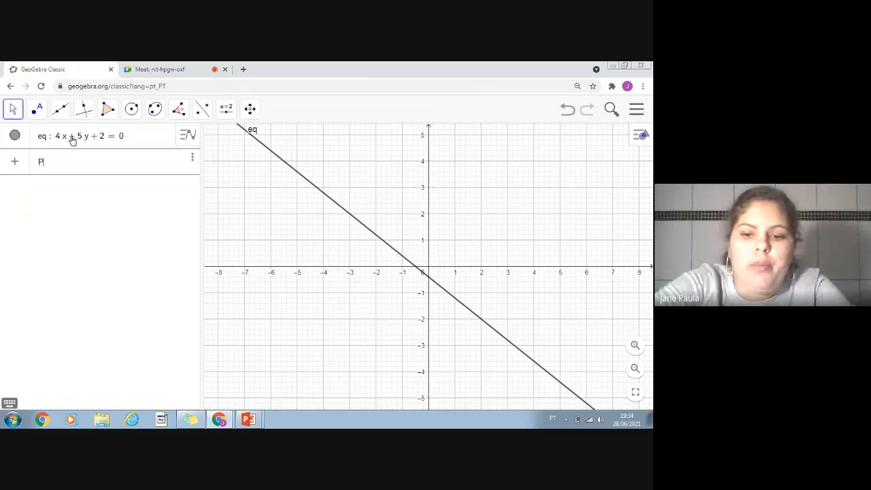
{"action": "type", "text": " = (2, 4"}
{"action": "key", "text": "Return"}
Calculate the distance between P and the line with Distância(P, eq).
{"action": "type", "text": "dis"}
{"action": "key", "text": "Return"}
{"action": "type", "text": "P, eq"}
{"action": "key", "text": "Return"}
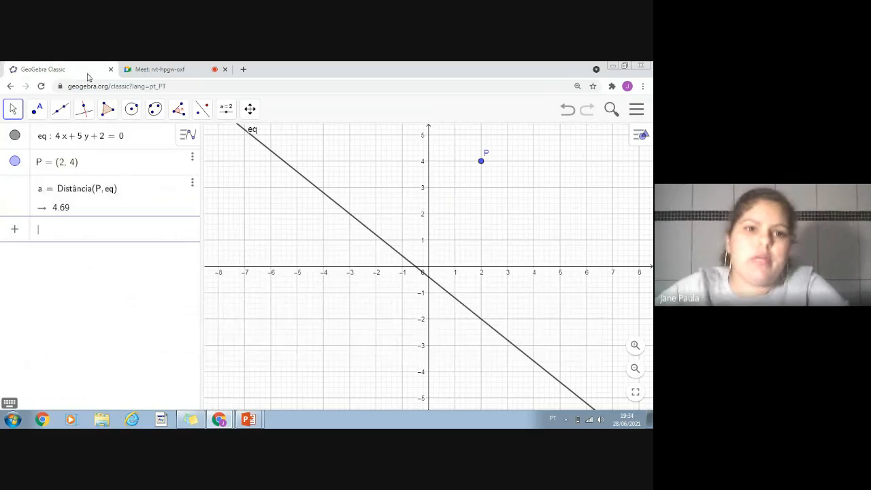
Switch to the PowerPoint slideshow and go through the P(2,4) solution, the R3 distance formula and the exercise to its handwritten solution.
{"action": "left_click", "coordinate": [246, 420]}
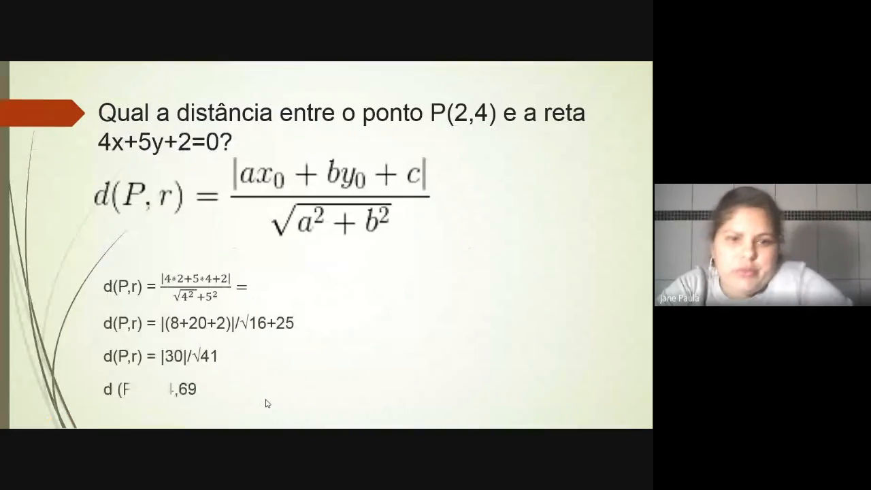
{"action": "left_click", "coordinate": [266, 404]}
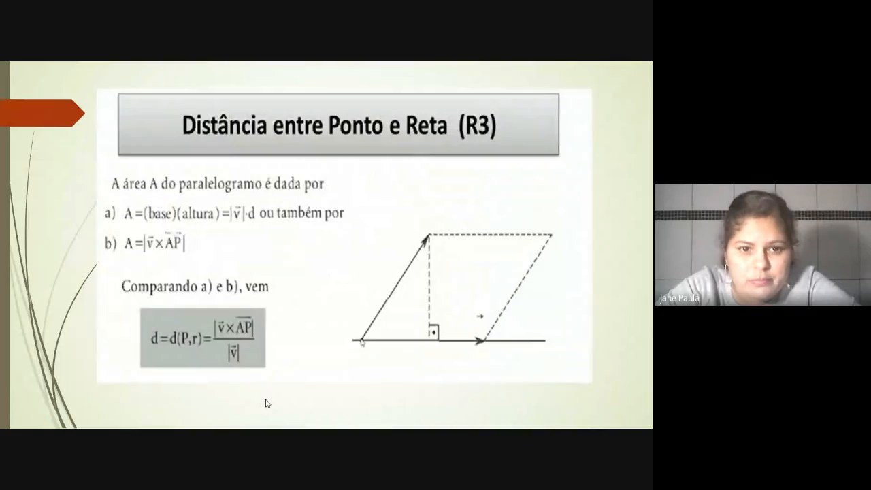
{"action": "left_click", "coordinate": [266, 404]}
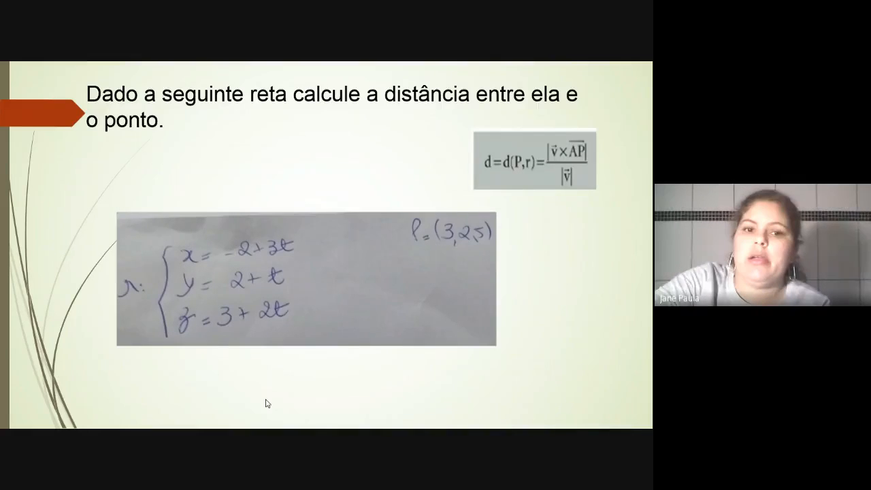
{"action": "left_click", "coordinate": [267, 400]}
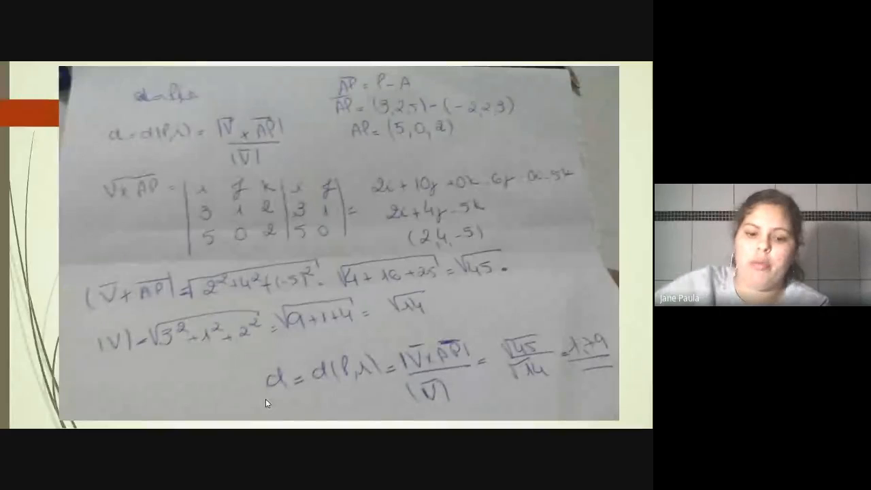
Return to GeoGebra Classic in Chrome and reload the page to clear the line, point and distance.
{"action": "key", "text": "super"}
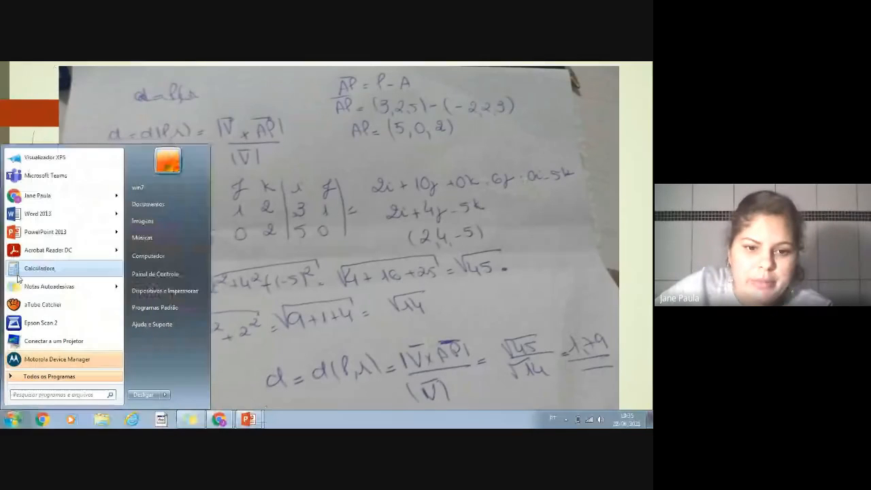
{"action": "left_click", "coordinate": [218, 419]}
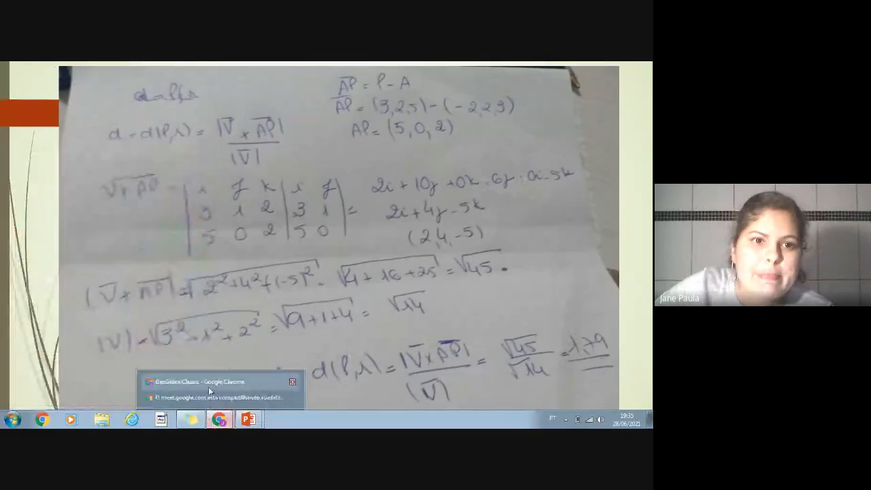
{"action": "left_click", "coordinate": [209, 385]}
{"action": "left_click", "coordinate": [151, 87]}
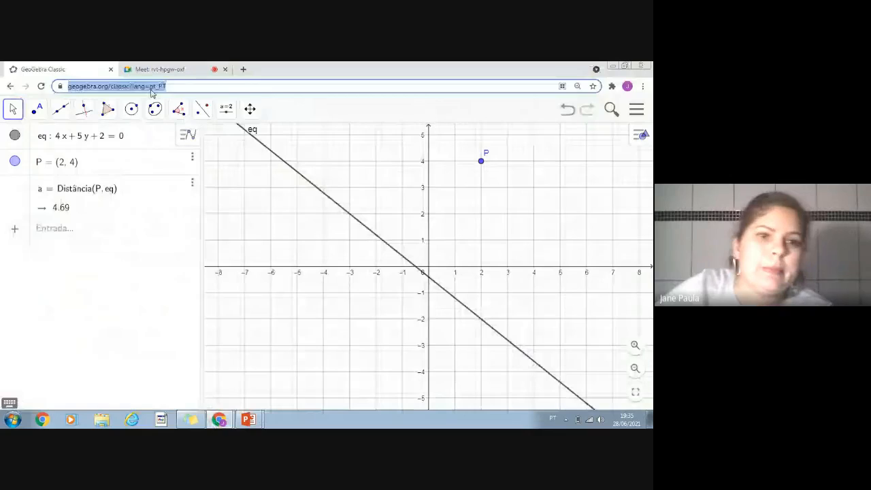
{"action": "key", "text": "Return"}
{"action": "left_click", "coordinate": [360, 141]}
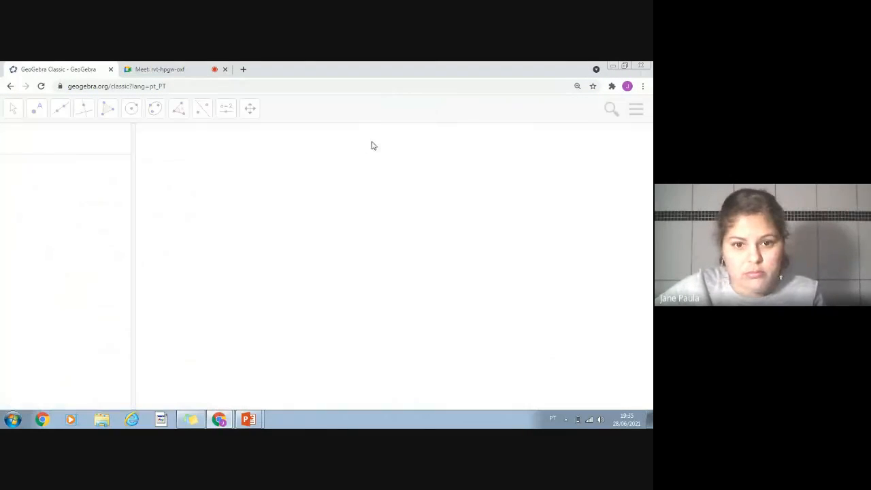
Check the handwritten R3 solution in the PowerPoint slideshow and return to the empty GeoGebra worksheet.
{"action": "left_click", "coordinate": [249, 419]}
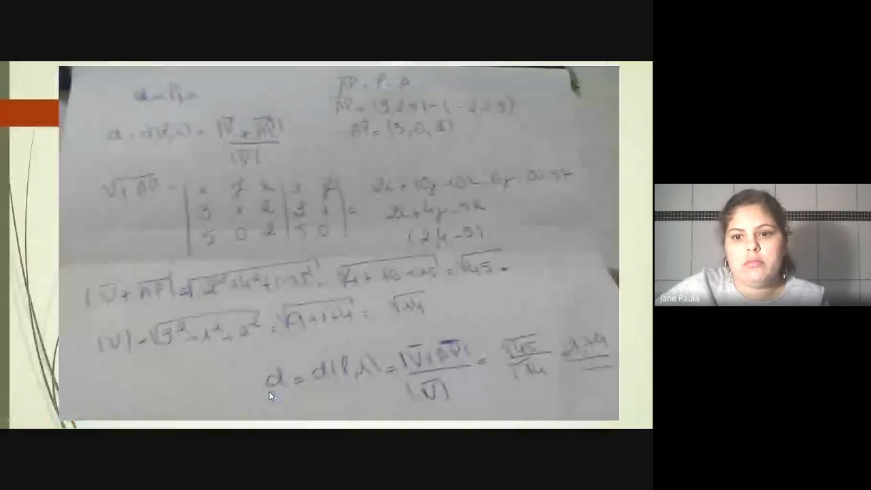
{"action": "key", "text": "super"}
{"action": "left_click", "coordinate": [226, 418]}
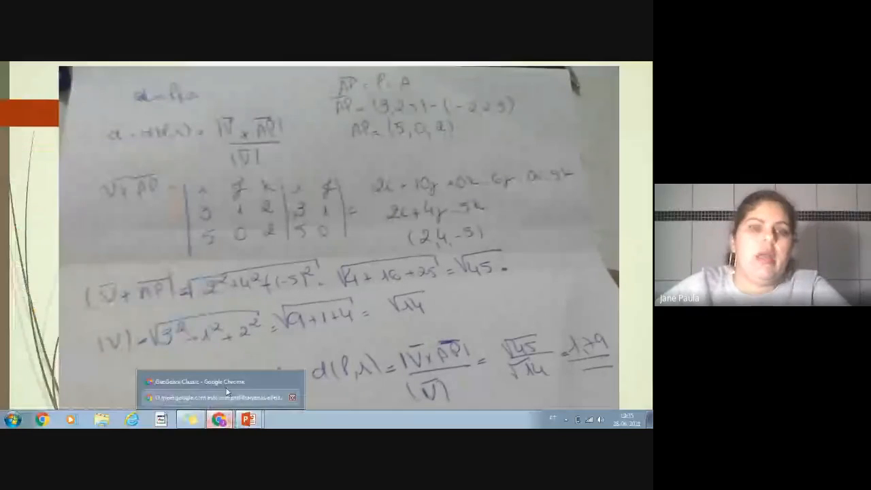
{"action": "left_click", "coordinate": [226, 382]}
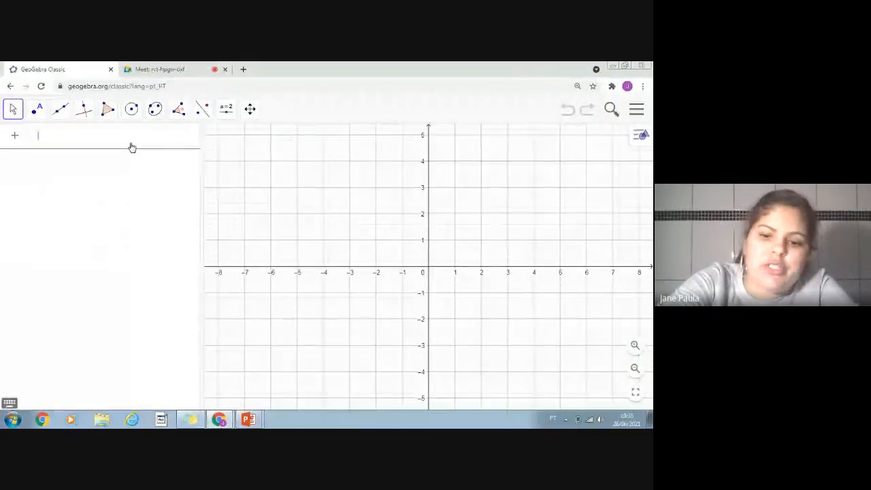
Create the 3D point P = (3, 2, 5).
{"action": "type", "text": "P = "}
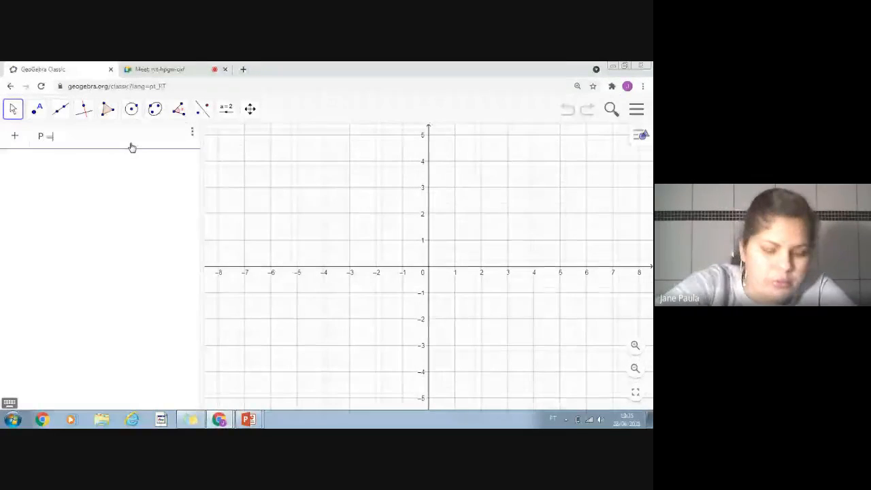
{"action": "type", "text": "("}
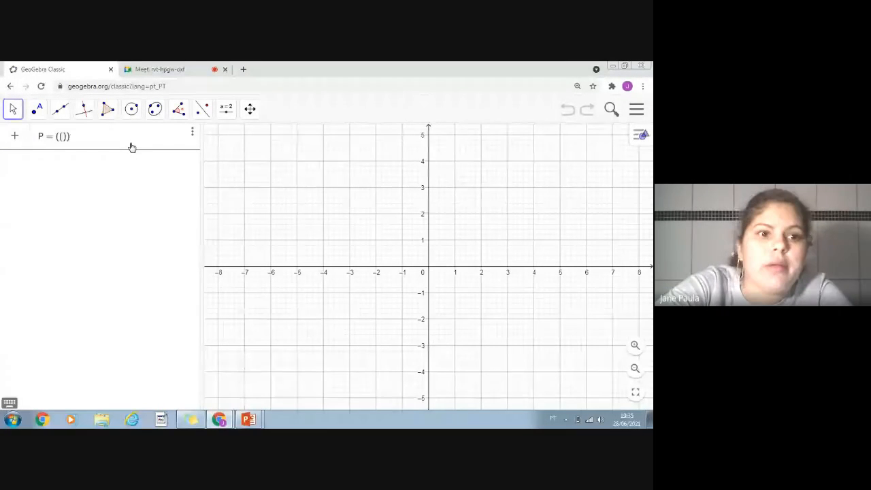
{"action": "type", "text": "3, 2, 5"}
{"action": "key", "text": "Return"}
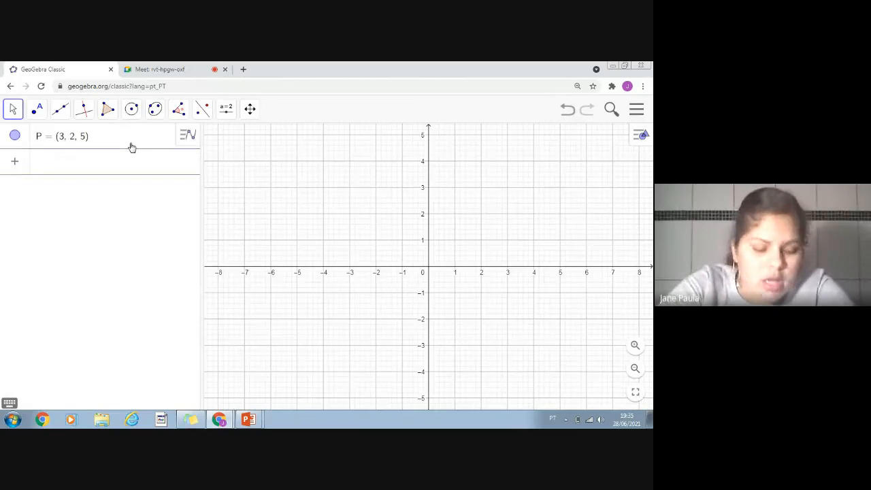
Create the 3D point A = (-2, 2, 3).
{"action": "type", "text": "A"}
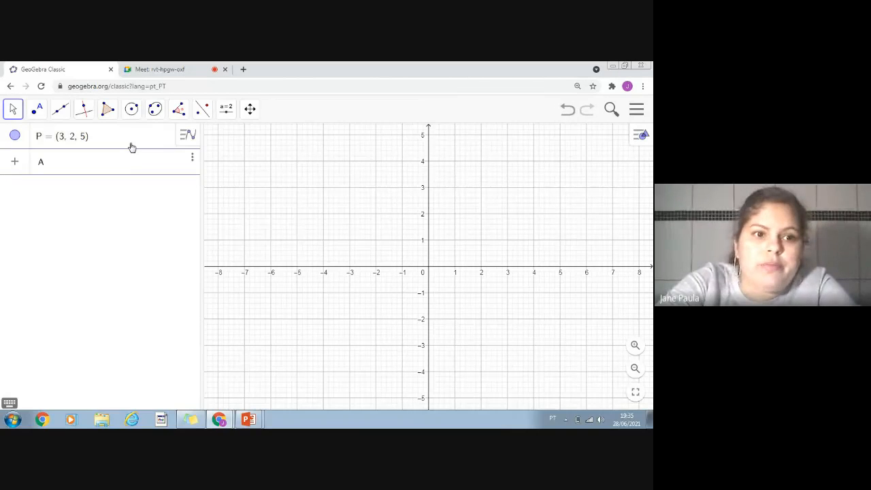
{"action": "type", "text": "="}
{"action": "type", "text": "(-2"}
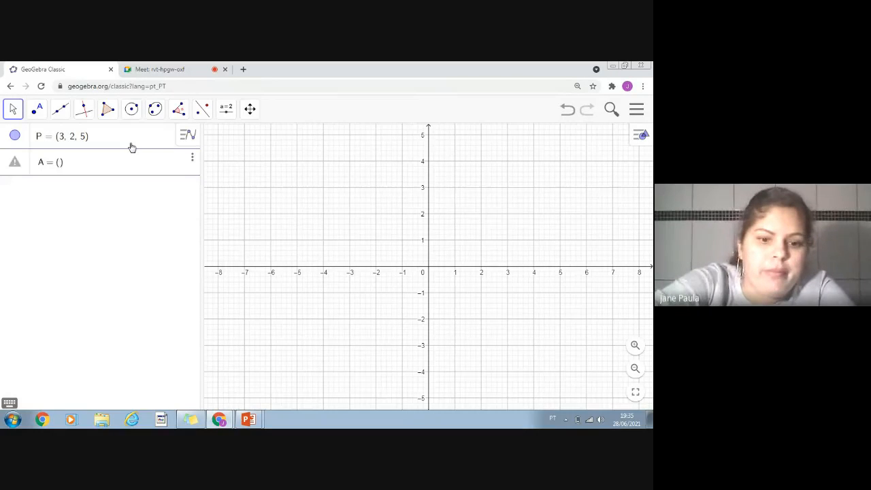
{"action": "type", "text": ",2,"}
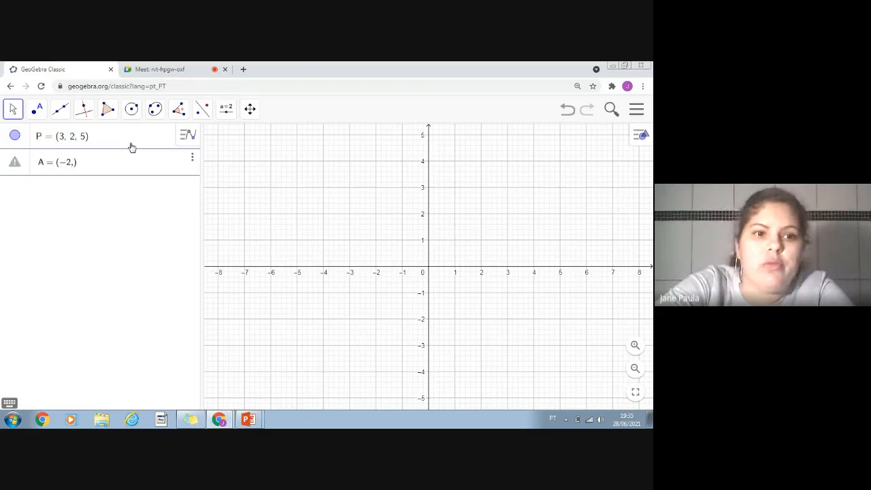
{"action": "type", "text": "3"}
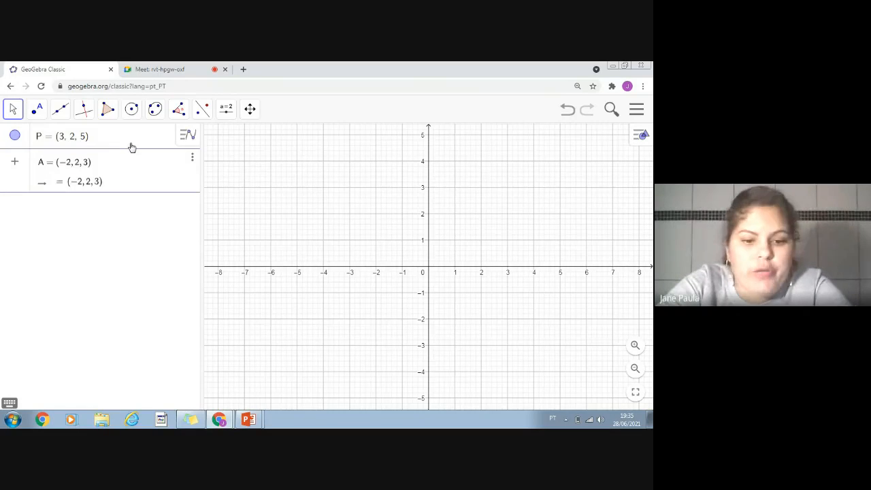
{"action": "key", "text": "Return"}
Define the direction vector v = (3, 1, 2), using a lowercase name.
{"action": "type", "text": "V"}
{"action": "key", "text": "BackSpace"}
{"action": "type", "text": "v = "}
{"action": "type", "text": "(3,"}
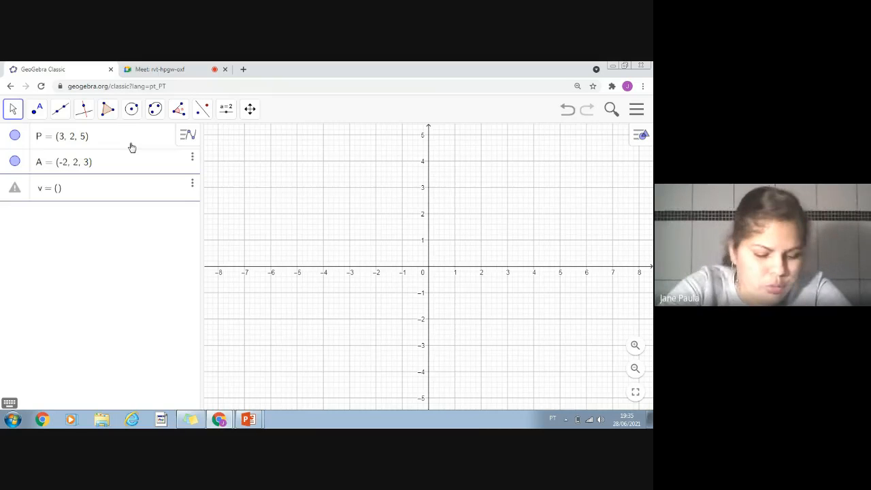
{"action": "type", "text": "1,2"}
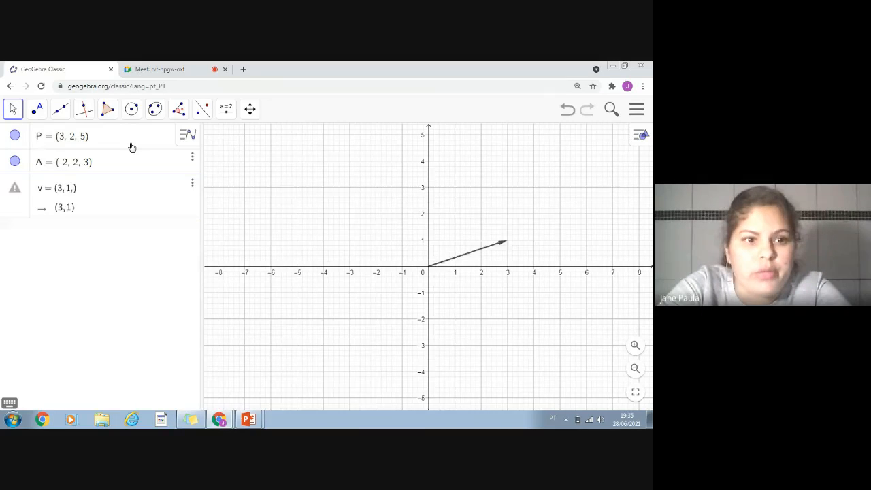
{"action": "key", "text": "Return"}
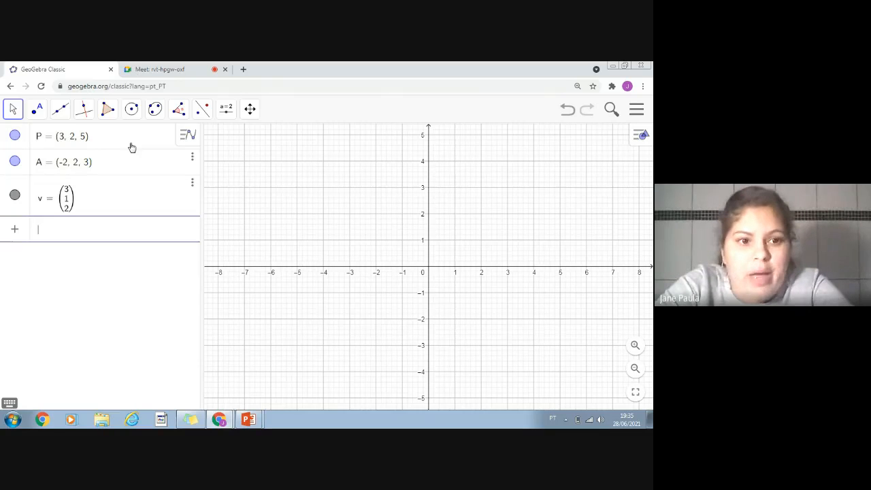
Create the line through point A with direction vector v as A + t·v.
{"action": "type", "text": "A+t"}
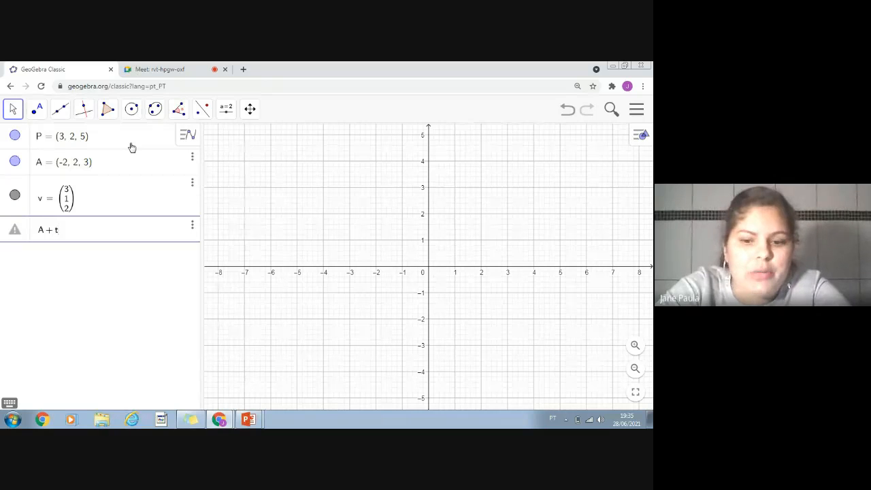
{"action": "type", "text": "*v"}
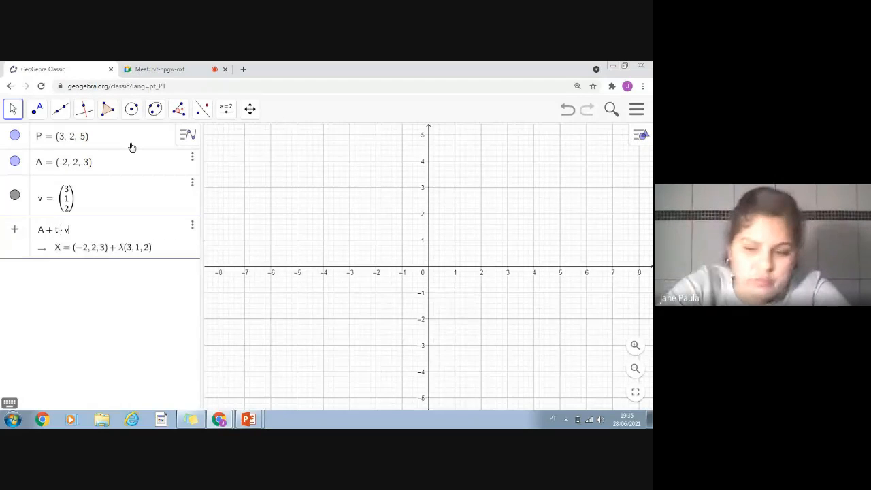
{"action": "key", "text": "Return"}
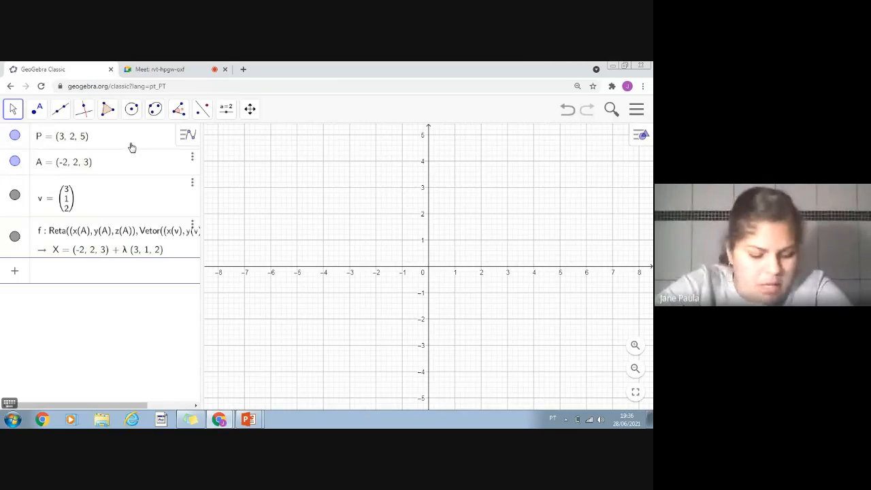
Insert the Distância command in its point-and-object form as a new algebra entry.
{"action": "type", "text": "di"}
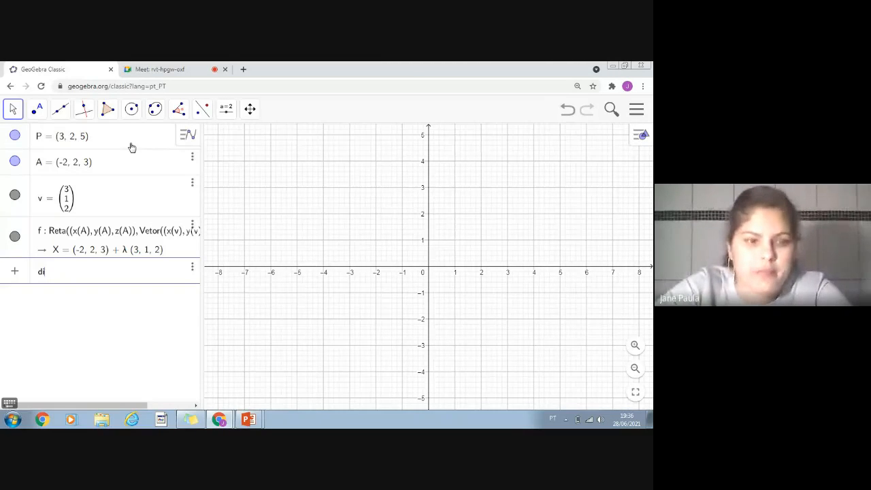
{"action": "type", "text": "a"}
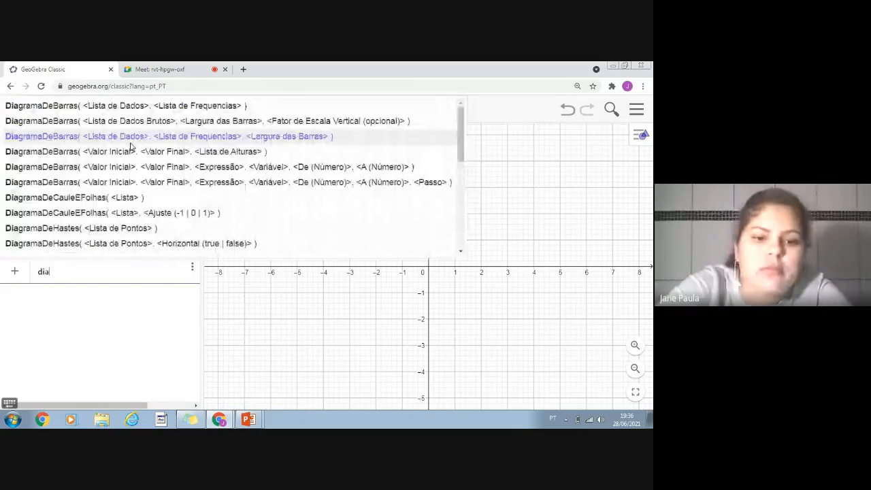
{"action": "key", "text": "BackSpace"}
{"action": "type", "text": "sta"}
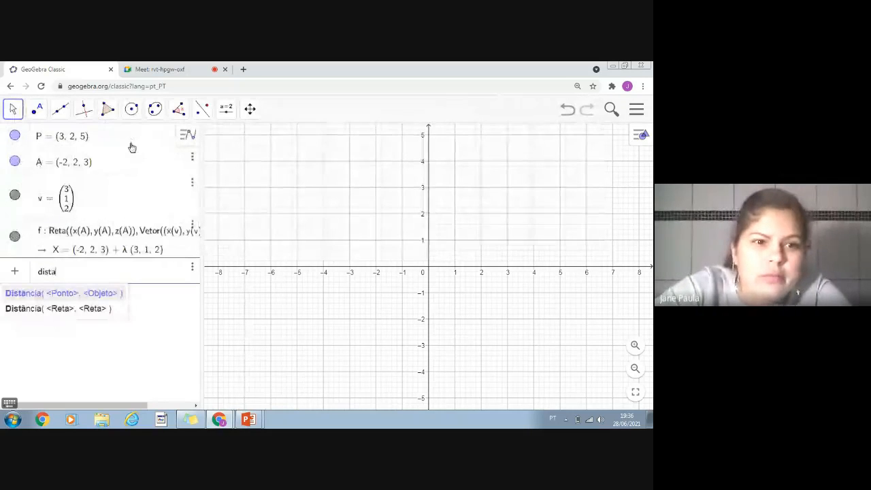
{"action": "key", "text": "BackSpace"}
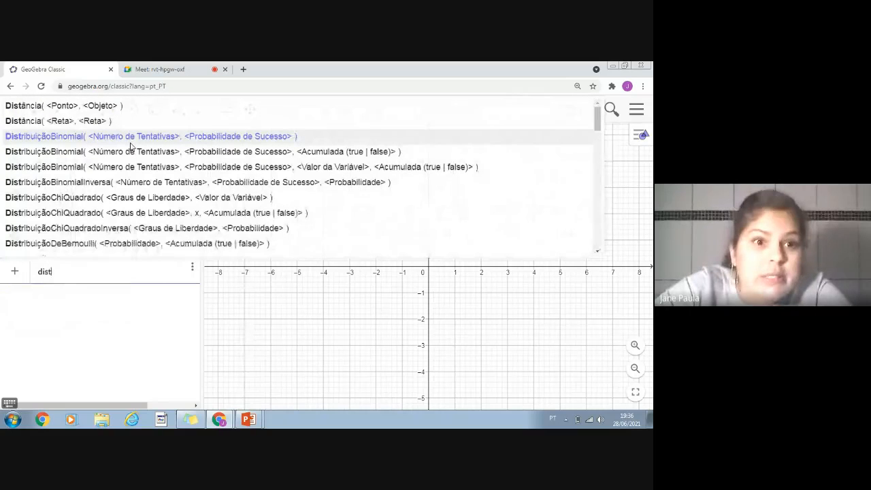
{"action": "key", "text": "Up"}
{"action": "key", "text": "Up"}
{"action": "key", "text": "Return"}
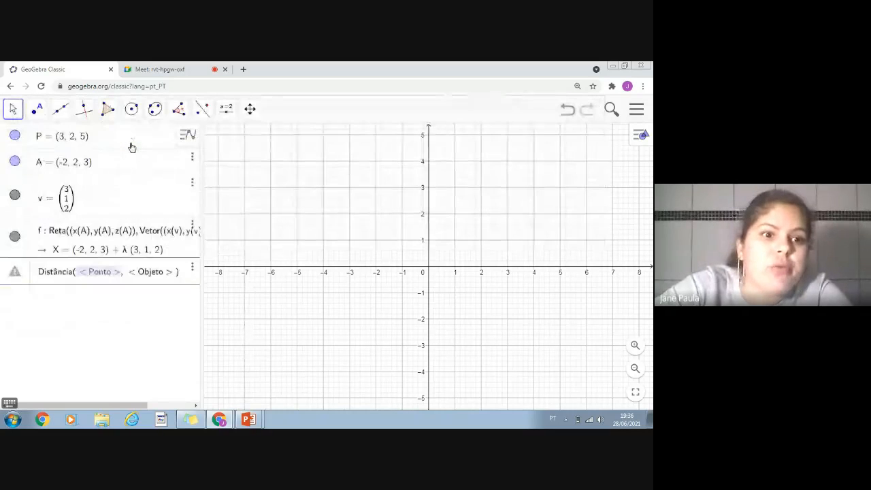
Complete the distance command with point P and line f to compute Distância(P, f).
{"action": "type", "text": "A"}
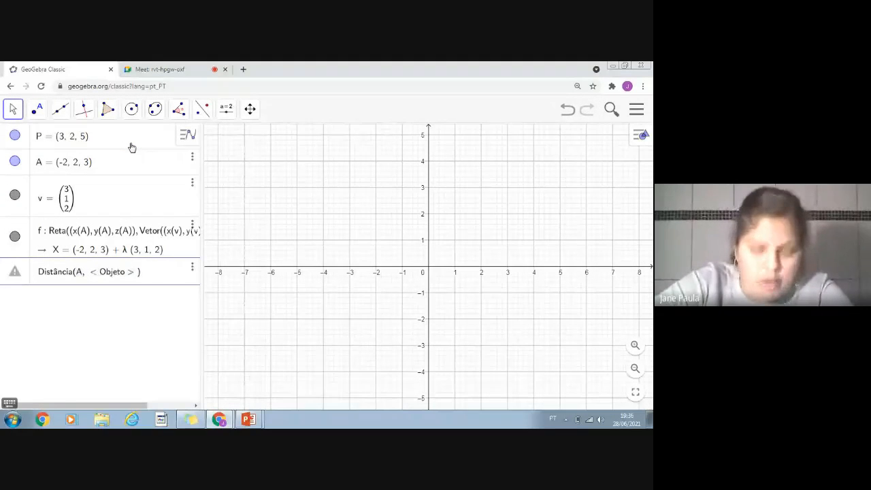
{"action": "key", "text": "BackSpace"}
{"action": "type", "text": "P"}
{"action": "key", "text": "Tab"}
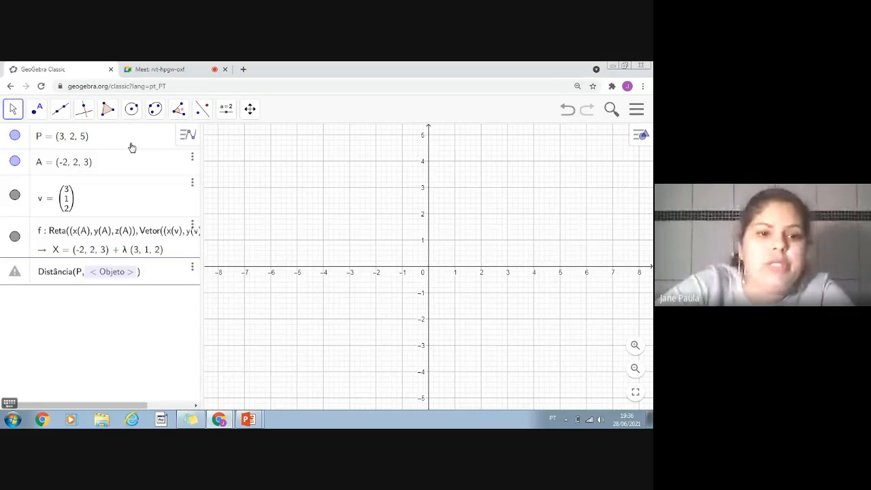
{"action": "type", "text": "f"}
{"action": "key", "text": "Return"}
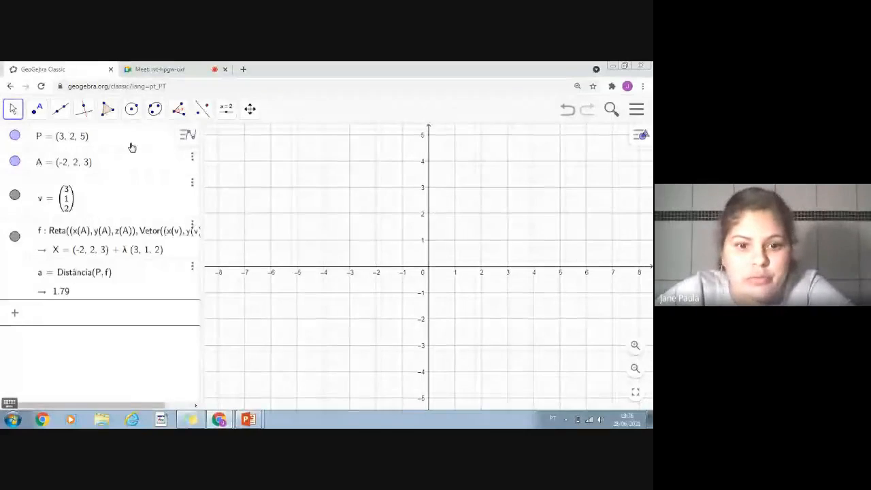
Switch to the PowerPoint slideshow to compare the R3 solution, and advance through the skew-lines exercise to its handwritten solution.
{"action": "left_click", "coordinate": [249, 419]}
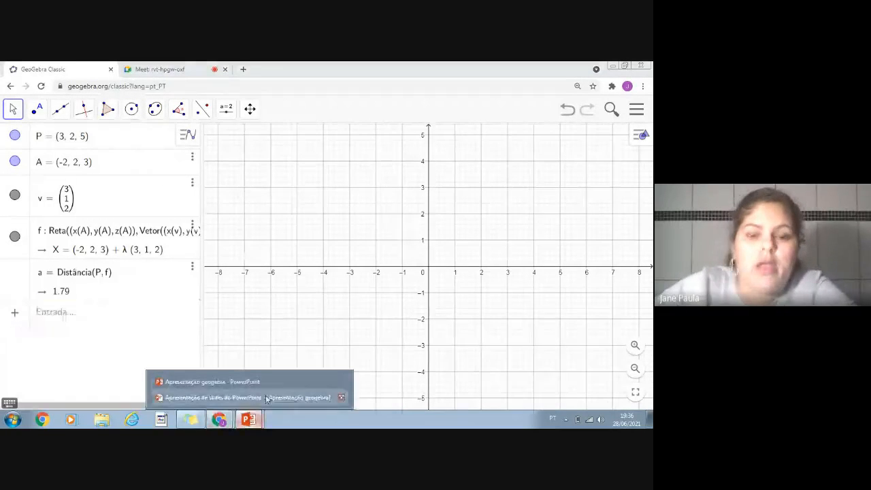
{"action": "left_click", "coordinate": [269, 397]}
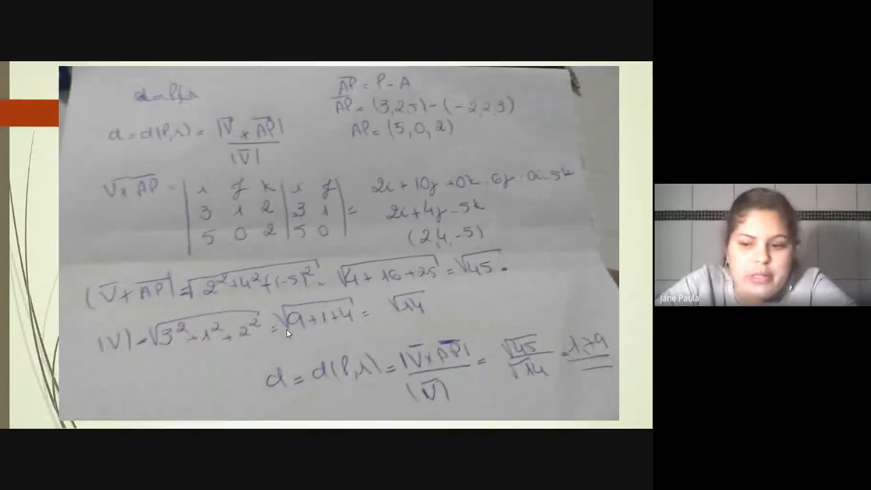
{"action": "left_click", "coordinate": [287, 329]}
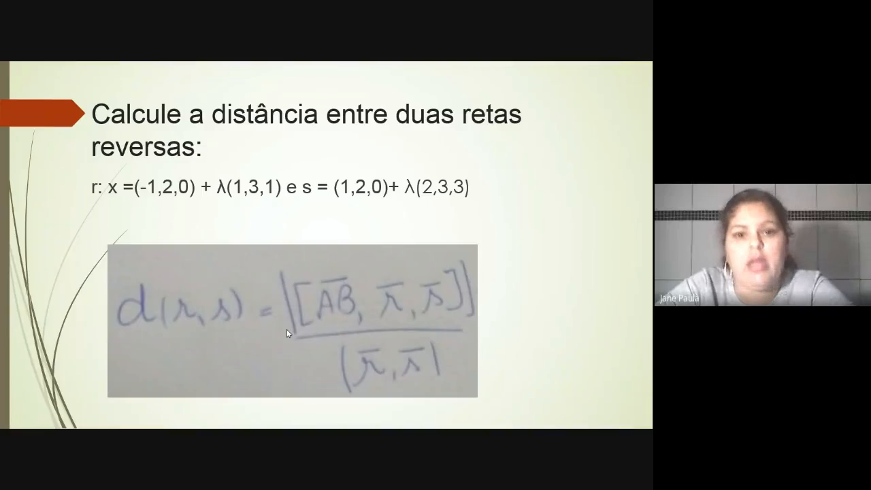
{"action": "left_click", "coordinate": [286, 334]}
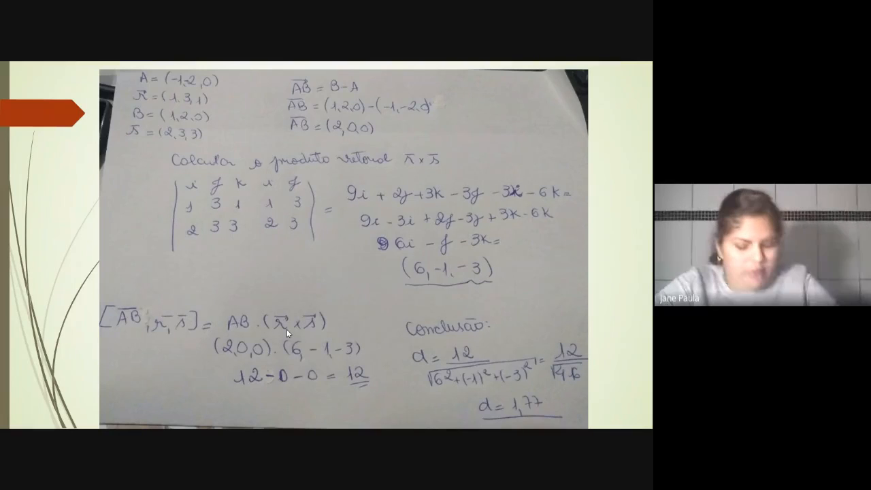
Return to GeoGebra in the browser and reload the page to get an empty worksheet.
{"action": "key", "text": "super"}
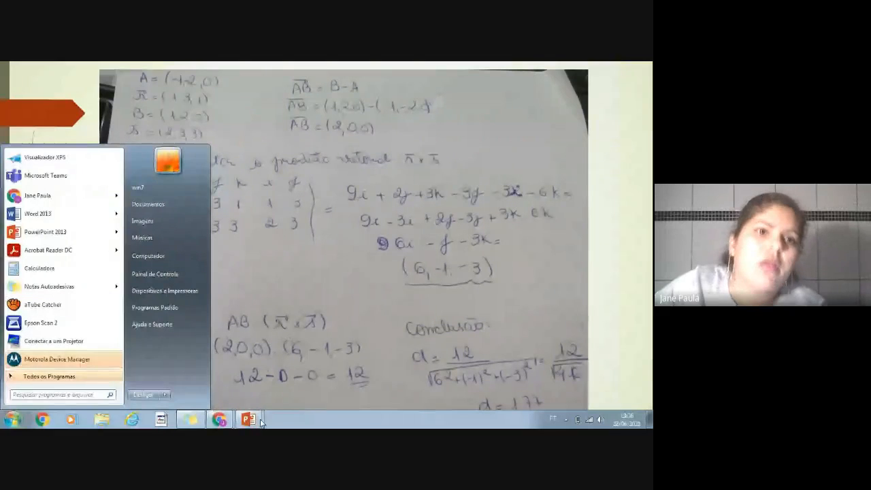
{"action": "left_click", "coordinate": [220, 420]}
{"action": "left_click", "coordinate": [192, 383]}
{"action": "left_click", "coordinate": [133, 87]}
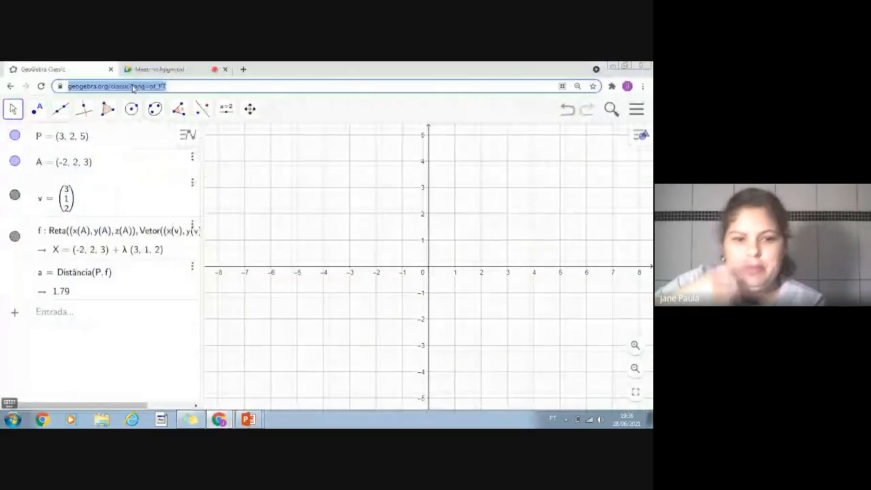
{"action": "key", "text": "Return"}
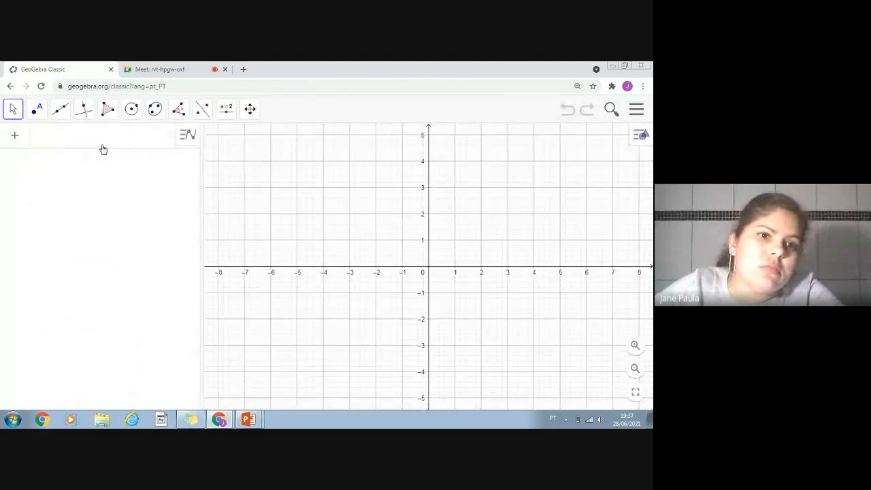
Create the 3D points A = (-1, 2, 0) and B = (1, 2, 0).
{"action": "left_click", "coordinate": [101, 147]}
{"action": "type", "text": "A "}
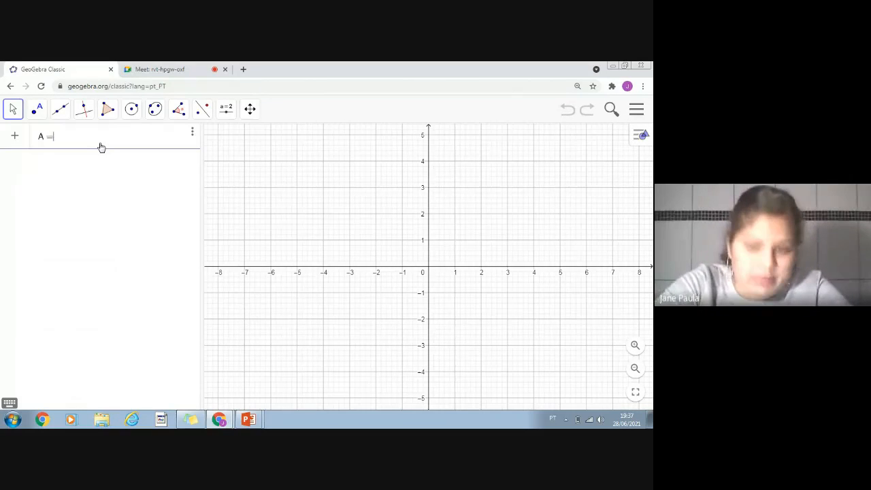
{"action": "type", "text": "= ("}
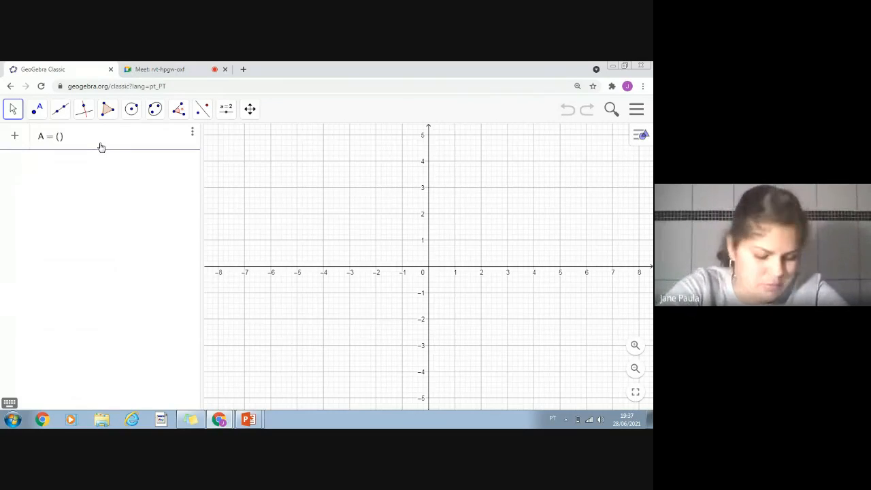
{"action": "type", "text": "-1, 2, 0"}
{"action": "key", "text": "Return"}
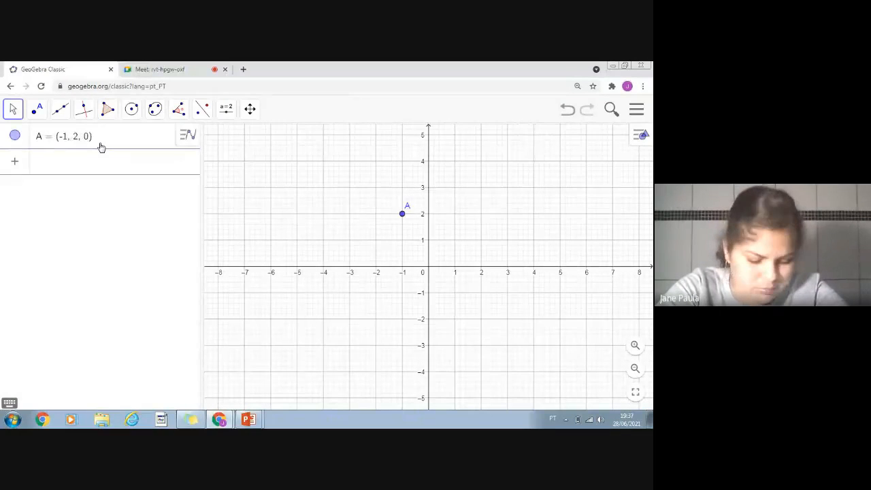
{"action": "type", "text": "B ="}
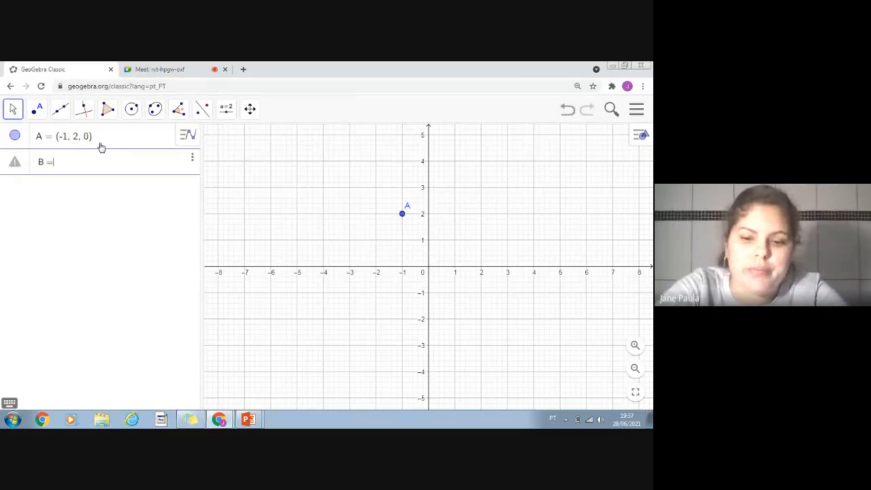
{"action": "type", "text": " (1,2,0"}
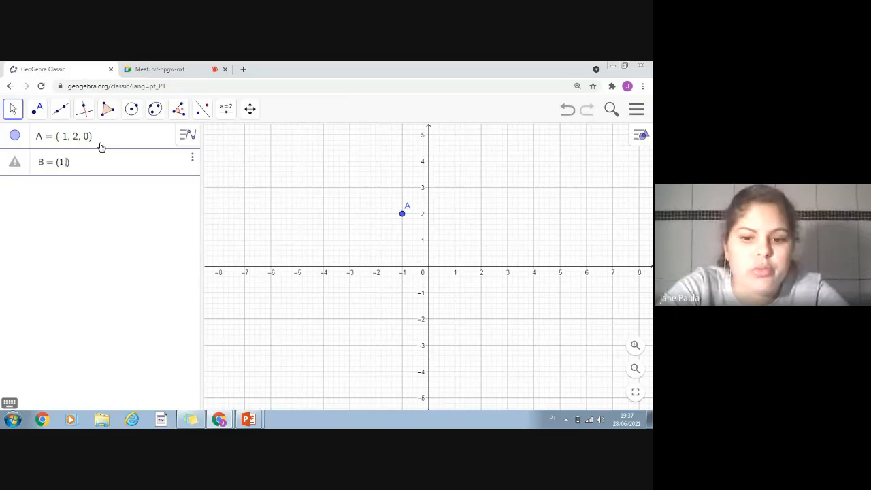
{"action": "key", "text": "Return"}
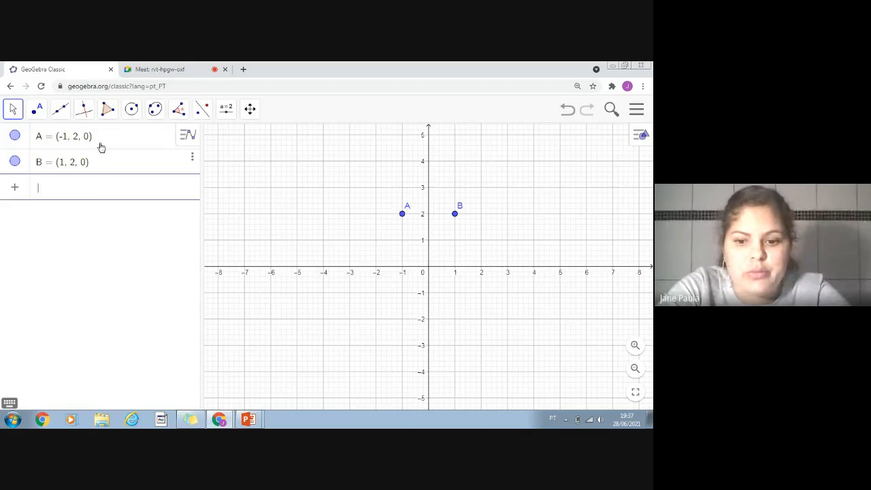
Define the direction vectors r = (1, 3, 1) and s = (2, 3, 3), using lowercase names.
{"action": "type", "text": "r = "}
{"action": "type", "text": "(1,3,1)"}
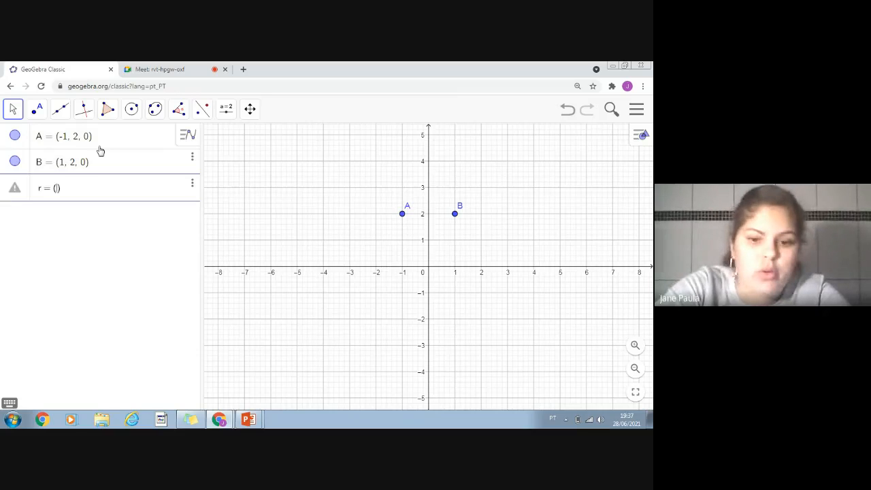
{"action": "key", "text": "Return"}
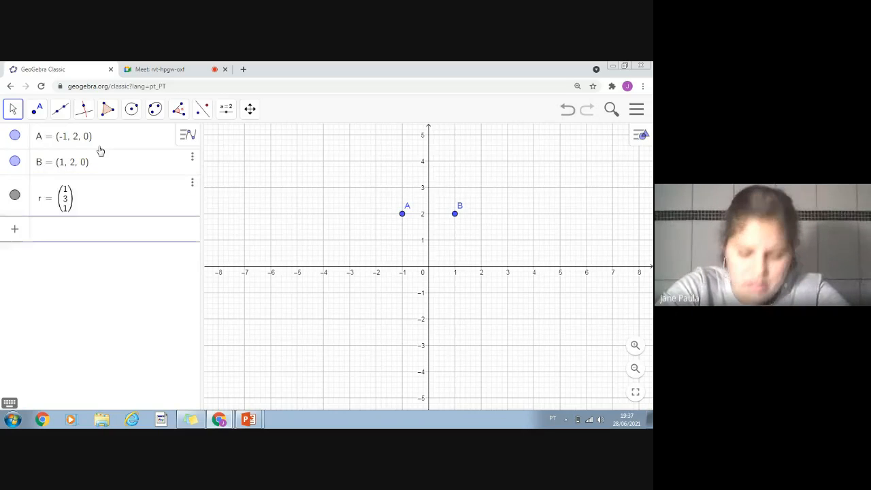
{"action": "type", "text": "s = (2, 3, 3"}
{"action": "key", "text": "Return"}
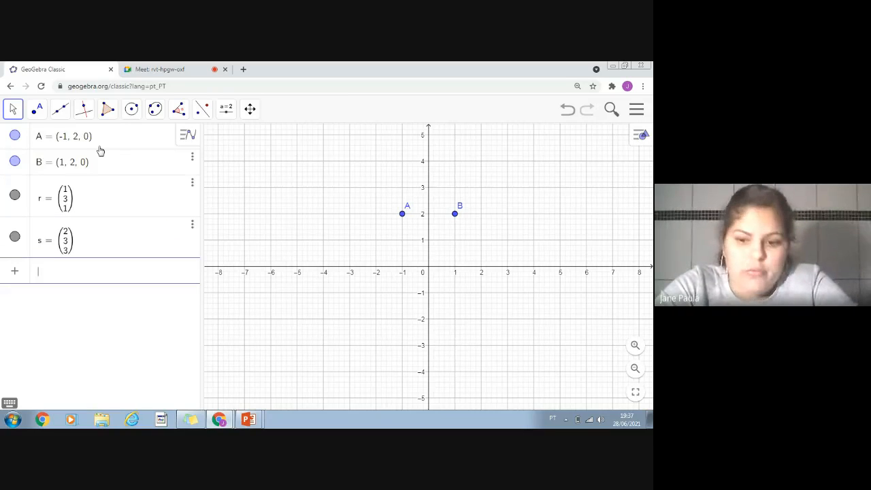
Define AB as the difference B - A.
{"action": "type", "text": "AB="}
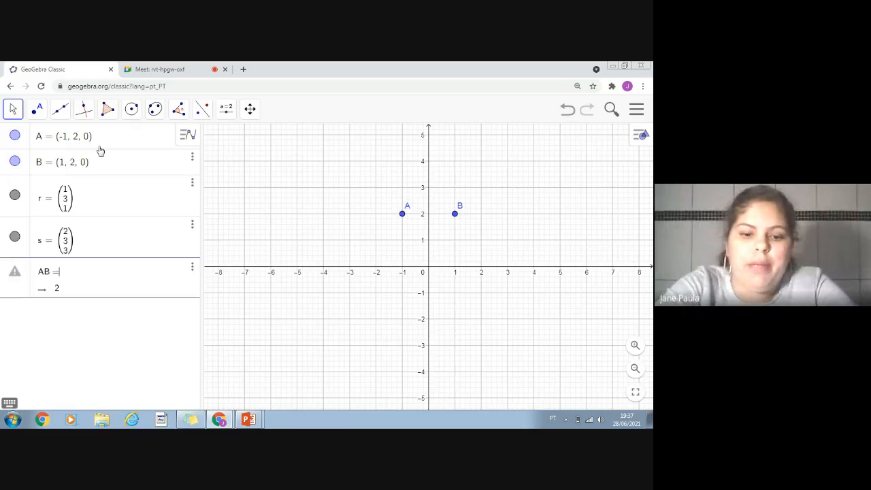
{"action": "type", "text": "B-A"}
{"action": "key", "text": "Return"}
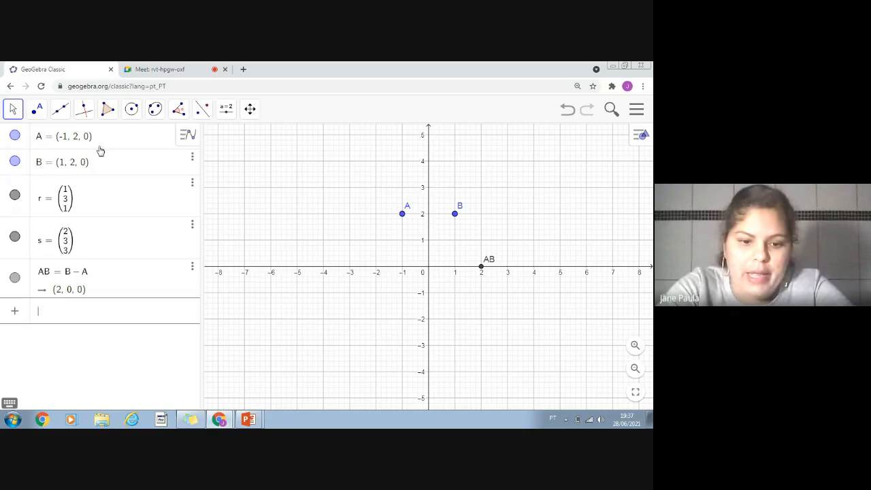
Create the two lines A + t·r and B + t·s from the points and their direction vectors.
{"action": "type", "text": "A "}
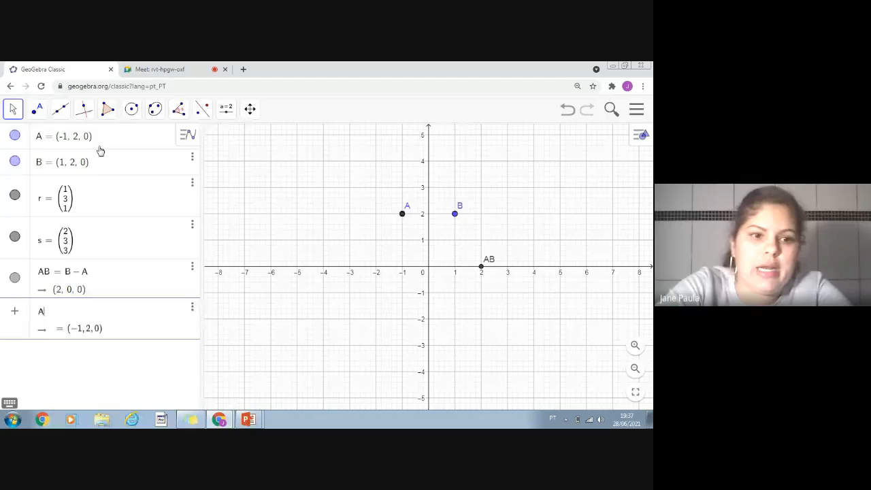
{"action": "type", "text": "+ T"}
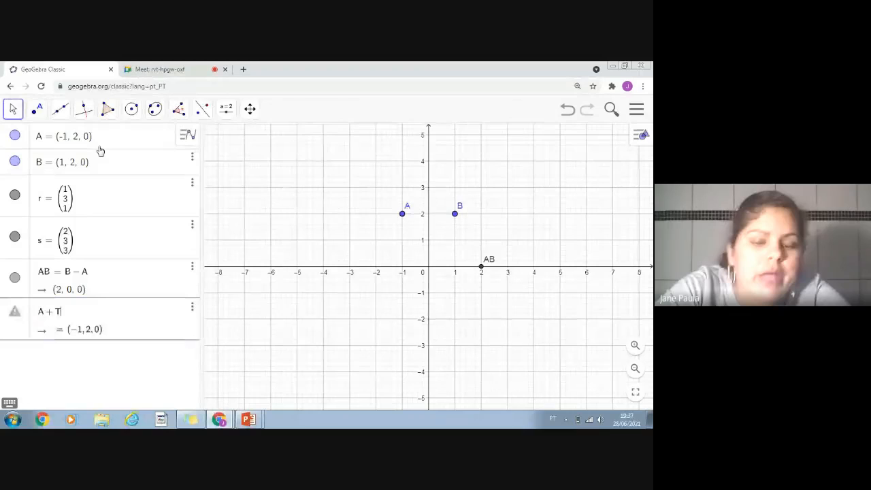
{"action": "key", "text": "BackSpace"}
{"action": "type", "text": "t"}
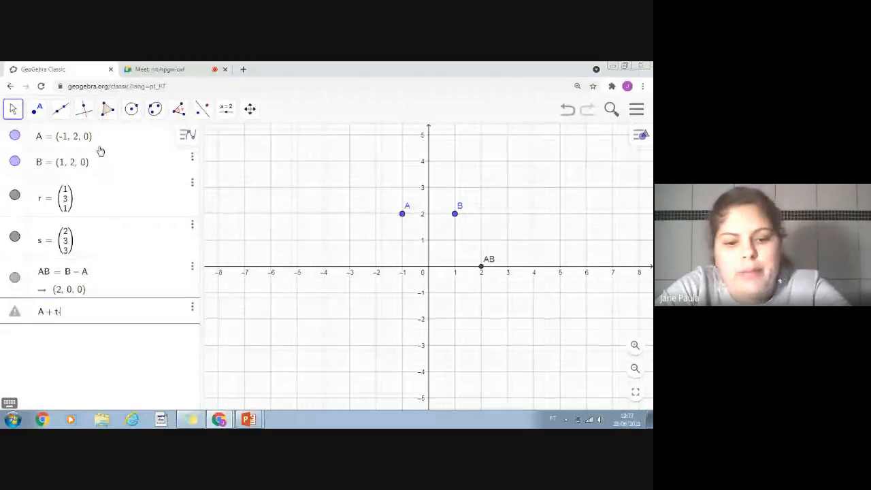
{"action": "type", "text": "or"}
{"action": "key", "text": "Return"}
{"action": "type", "text": "B + t·s"}
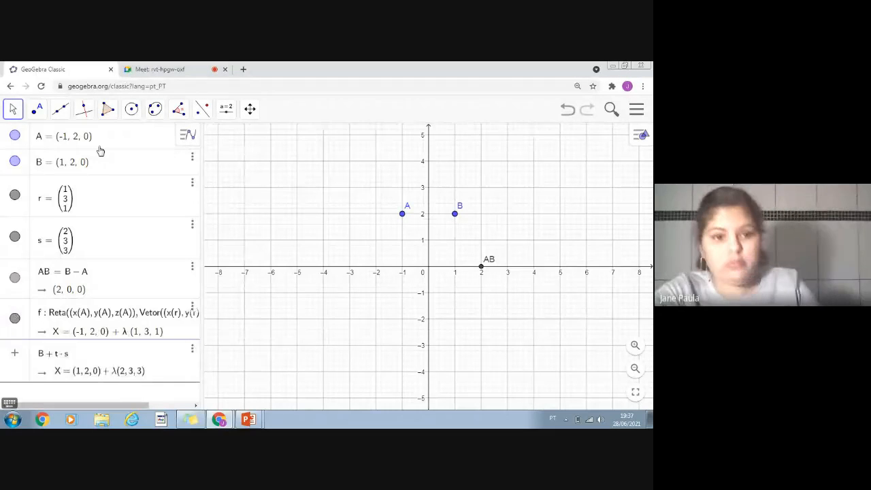
{"action": "key", "text": "Return"}
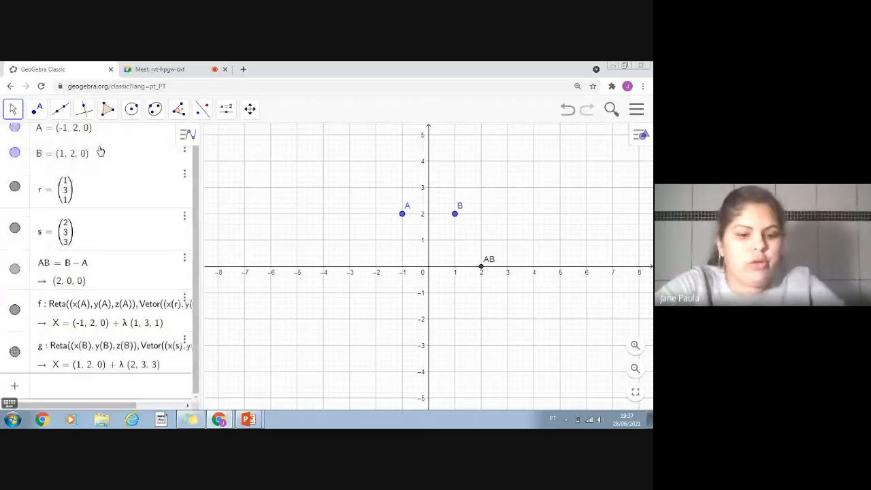
Compute the distance between lines f and g with the Distância(Reta, Reta) command.
{"action": "type", "text": "di"}
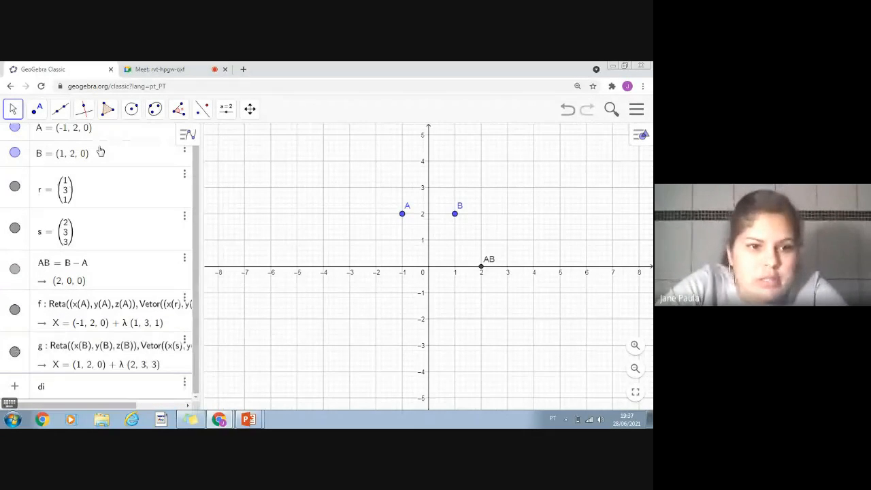
{"action": "type", "text": "s"}
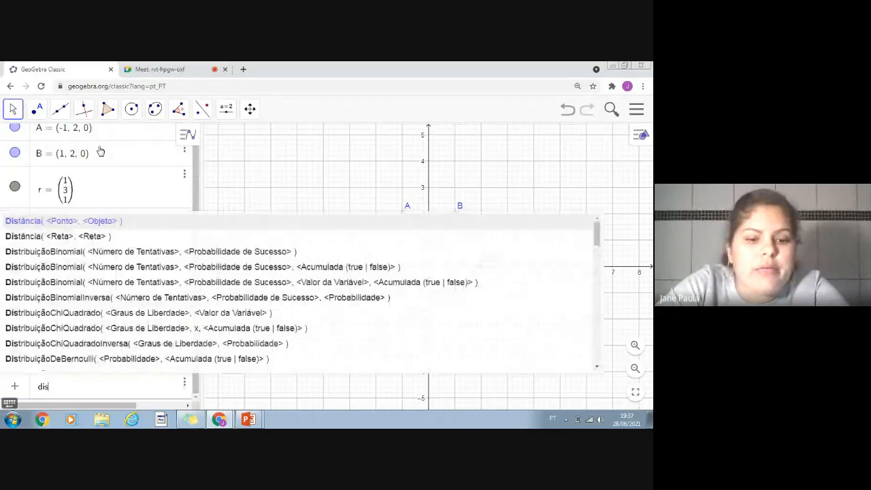
{"action": "key", "text": "Down"}
{"action": "key", "text": "Return"}
{"action": "type", "text": "f, "}
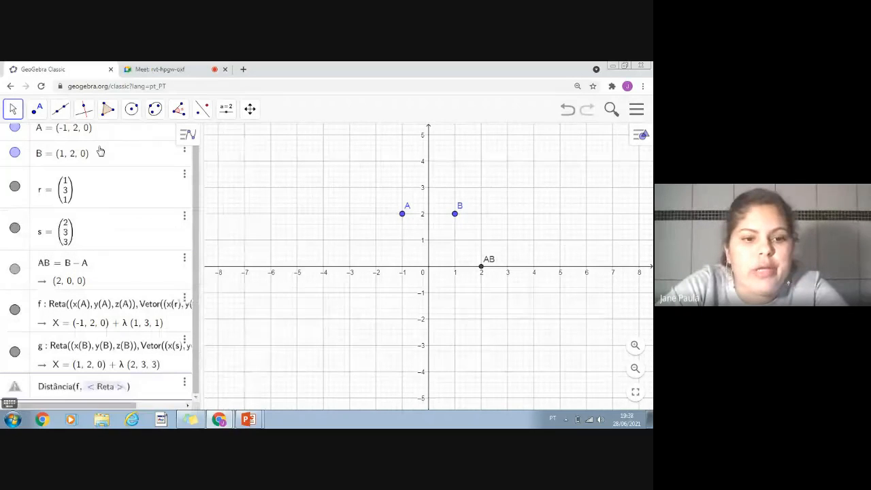
{"action": "type", "text": "g"}
{"action": "key", "text": "Return"}
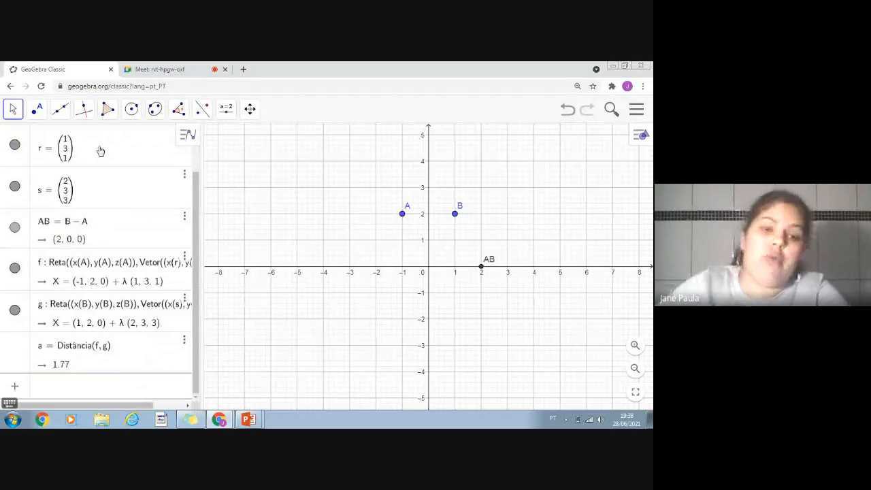
Compare the computed distance with the worked solution on the PowerPoint slide and return to GeoGebra.
{"action": "left_click", "coordinate": [249, 420]}
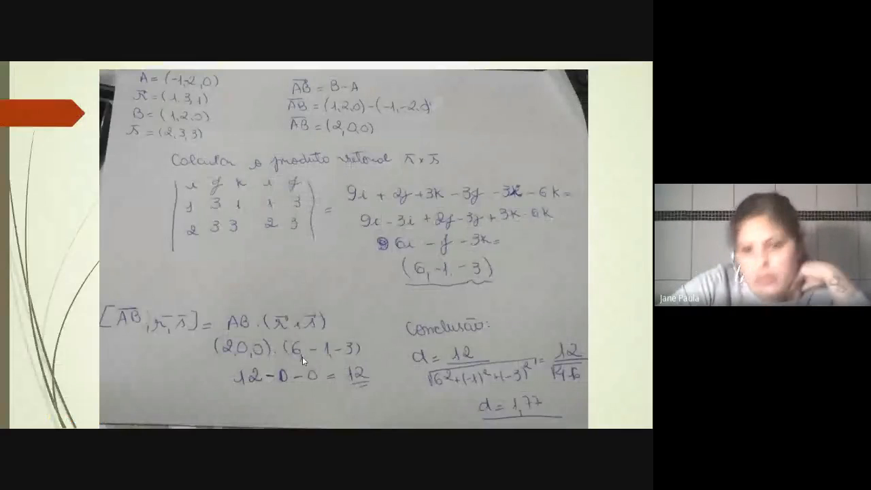
{"action": "left_click", "coordinate": [304, 360]}
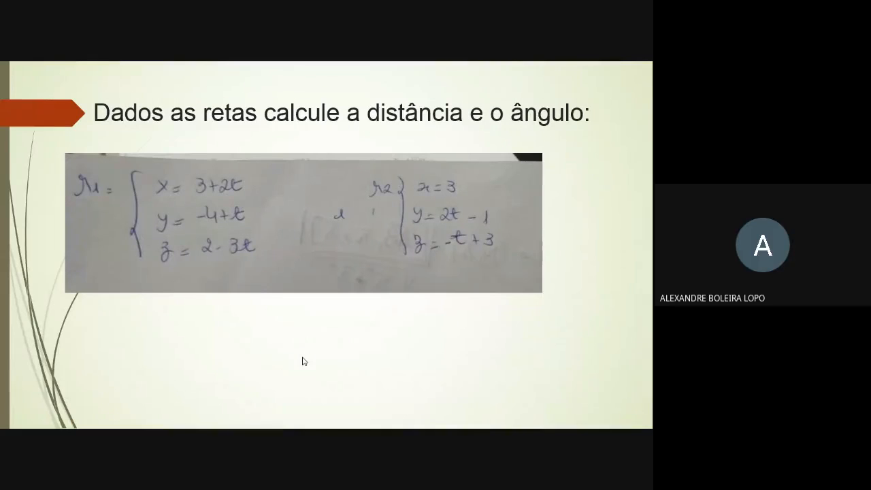
{"action": "left_click", "coordinate": [305, 362]}
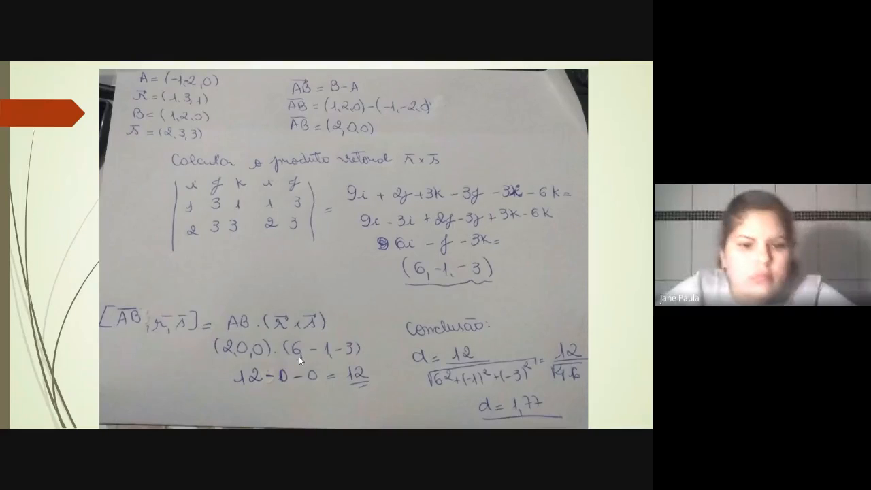
{"action": "key", "text": "super"}
{"action": "left_click", "coordinate": [220, 420]}
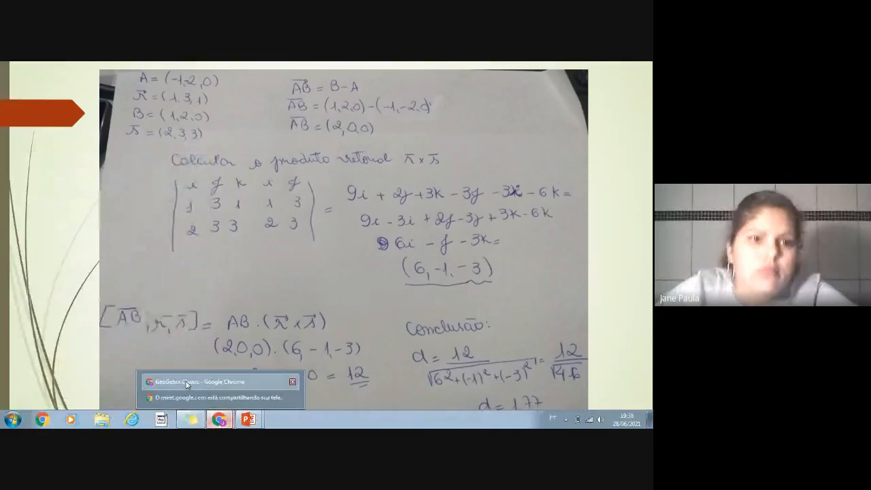
{"action": "left_click", "coordinate": [185, 382]}
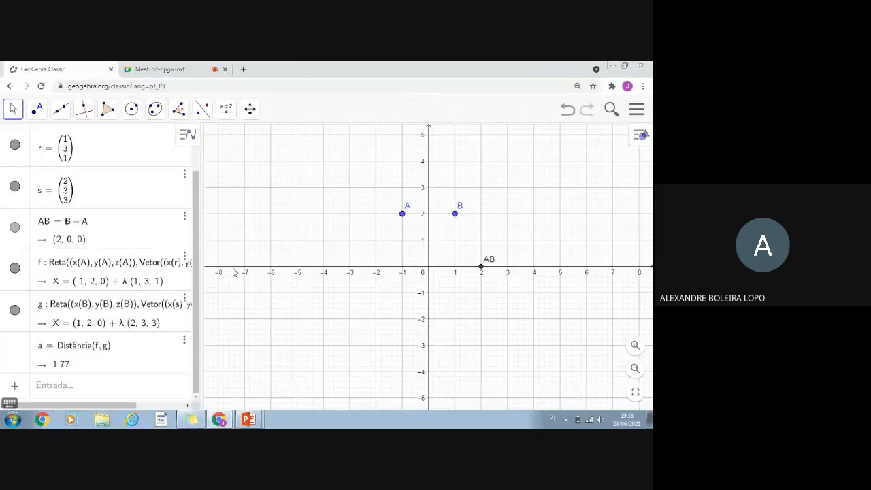
Open the 3D graphics view and widen it by narrowing the 2D view.
{"action": "left_click", "coordinate": [642, 134]}
{"action": "left_click", "coordinate": [620, 134]}
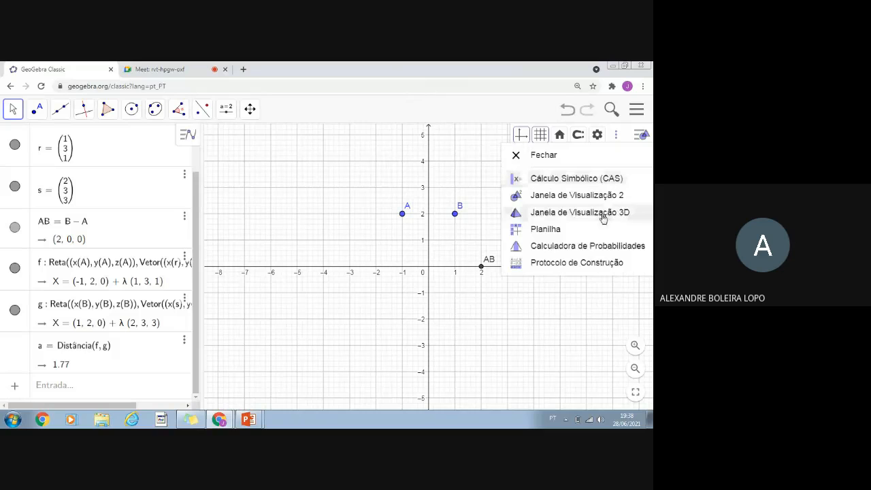
{"action": "left_click", "coordinate": [542, 215]}
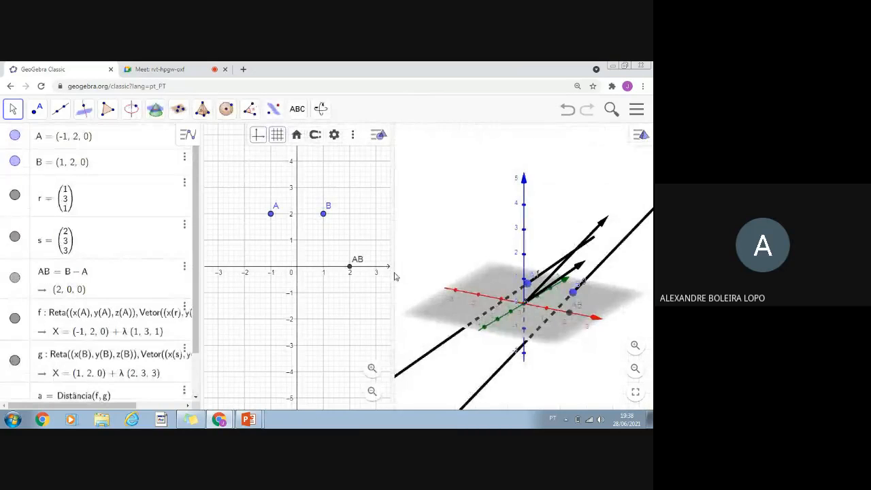
{"action": "left_click_drag", "start_coordinate": [385, 273], "coordinate": [269, 270]}
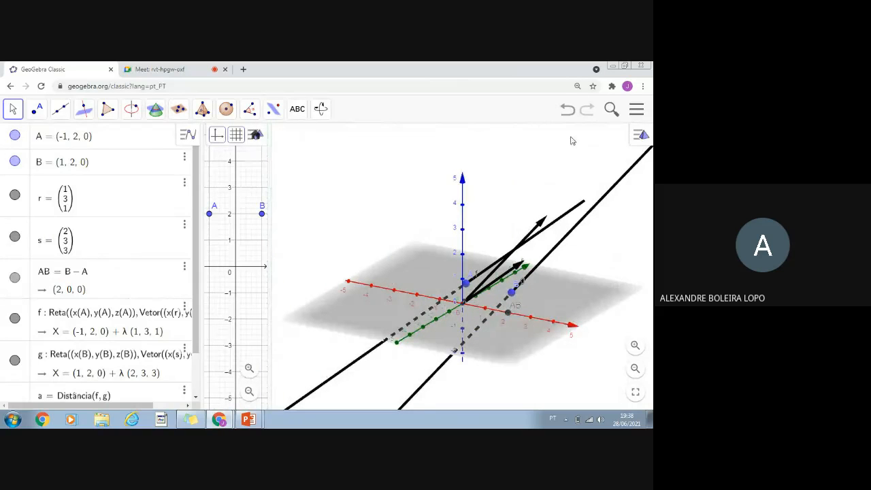
Show the grid on the xy-plane of the 3D view.
{"action": "left_click", "coordinate": [637, 138]}
{"action": "left_click", "coordinate": [503, 138]}
{"action": "mouse_move", "coordinate": [569, 293]}
{"action": "left_mouse_down"}
{"action": "mouse_move", "coordinate": [565, 277]}
{"action": "mouse_move", "coordinate": [566, 289]}
{"action": "mouse_move", "coordinate": [574, 280]}
{"action": "left_mouse_up"}
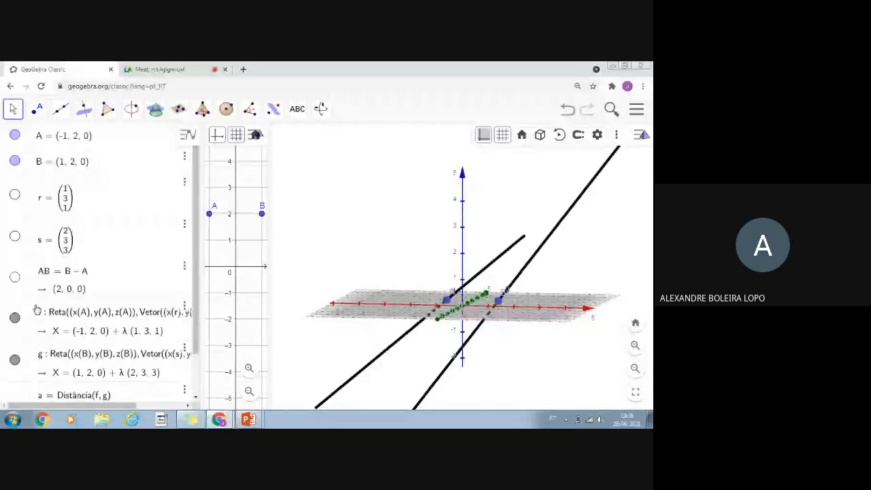
Hide lines g and f and points B and A.
{"action": "left_click", "coordinate": [15, 360]}
{"action": "left_click", "coordinate": [15, 317]}
{"action": "left_click", "coordinate": [15, 160]}
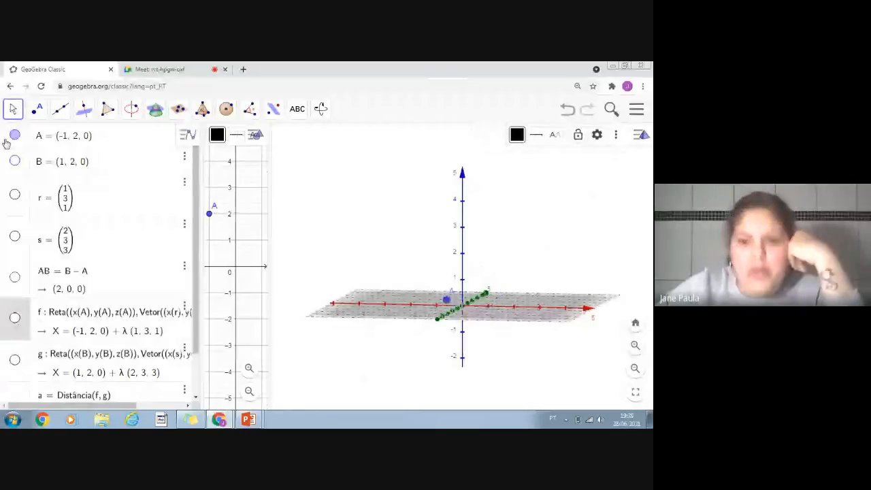
{"action": "left_click", "coordinate": [16, 136]}
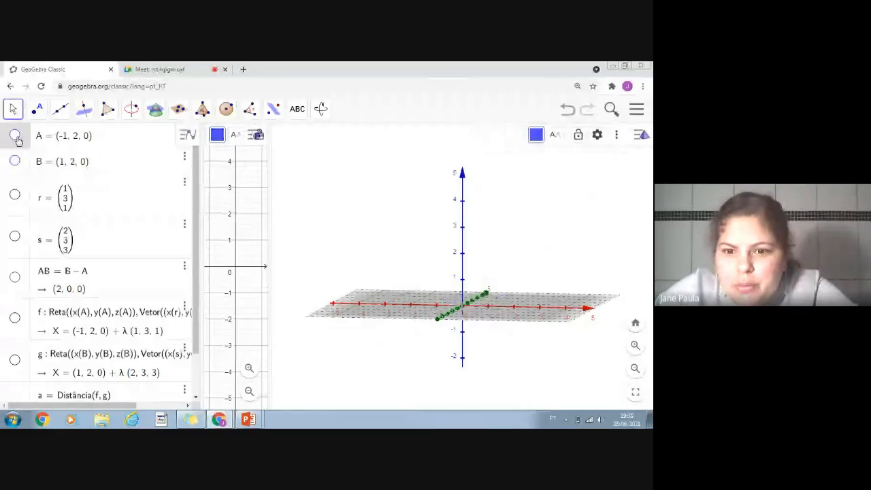
Show points A and B, vectors r and s, and lines f and g again, one after another.
{"action": "left_click_drag", "start_coordinate": [542, 235], "coordinate": [550, 208]}
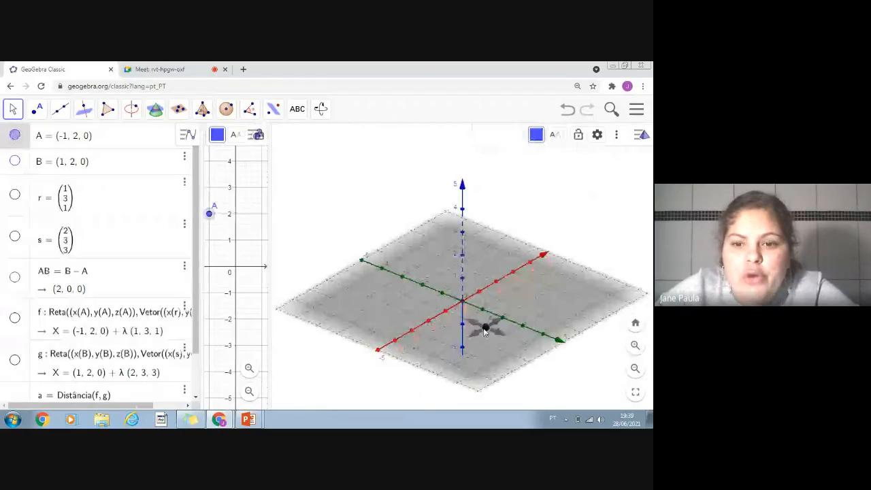
{"action": "left_click", "coordinate": [15, 162]}
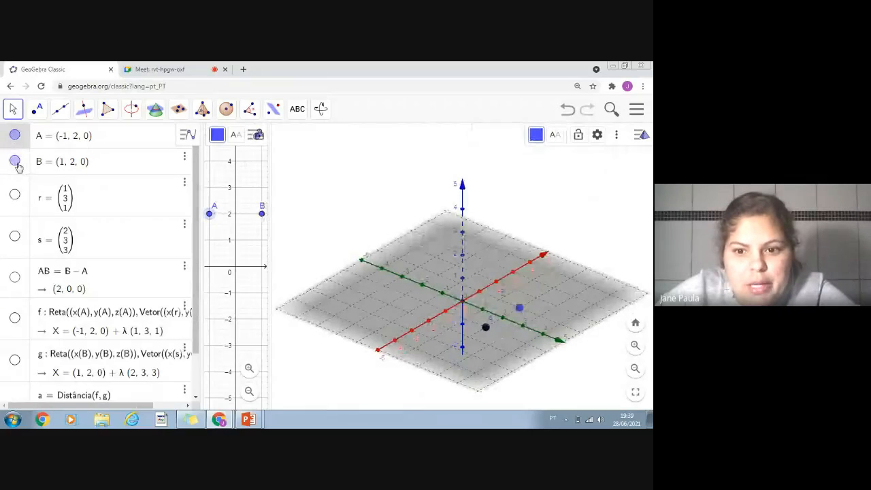
{"action": "left_click", "coordinate": [15, 195]}
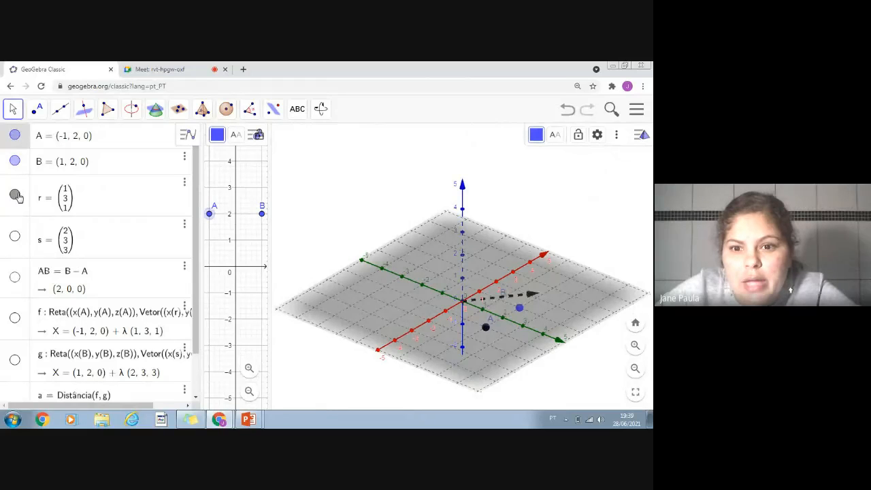
{"action": "left_click", "coordinate": [15, 238]}
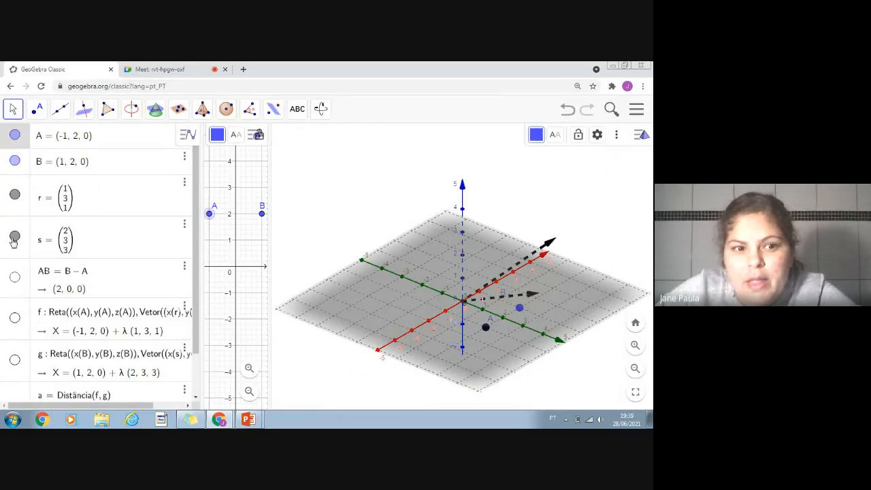
{"action": "left_click", "coordinate": [15, 318]}
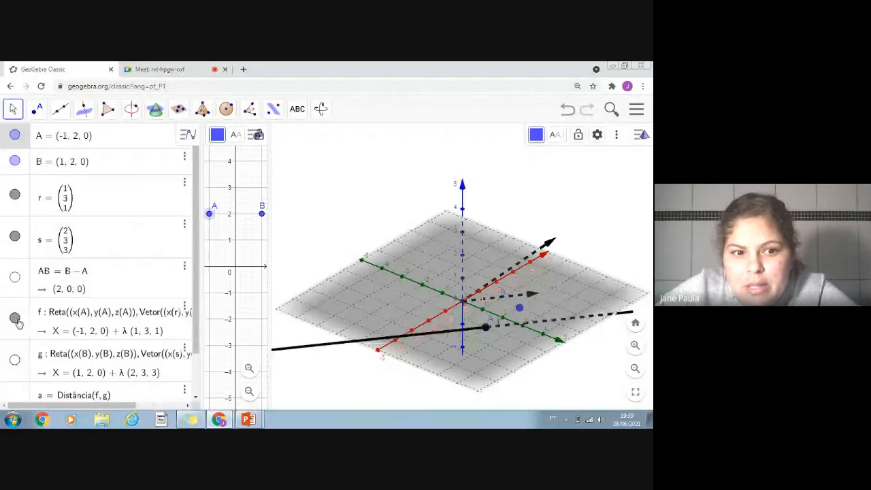
{"action": "left_click", "coordinate": [15, 361]}
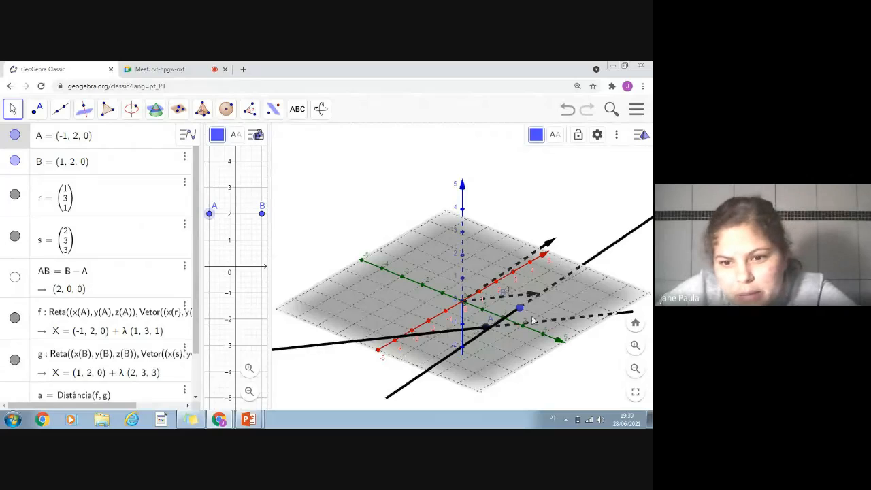
Examine the distance entry and the 3D lines, check them against the PowerPoint slide's solution, and return to GeoGebra.
{"action": "left_click_drag", "start_coordinate": [195, 278], "coordinate": [195, 310]}
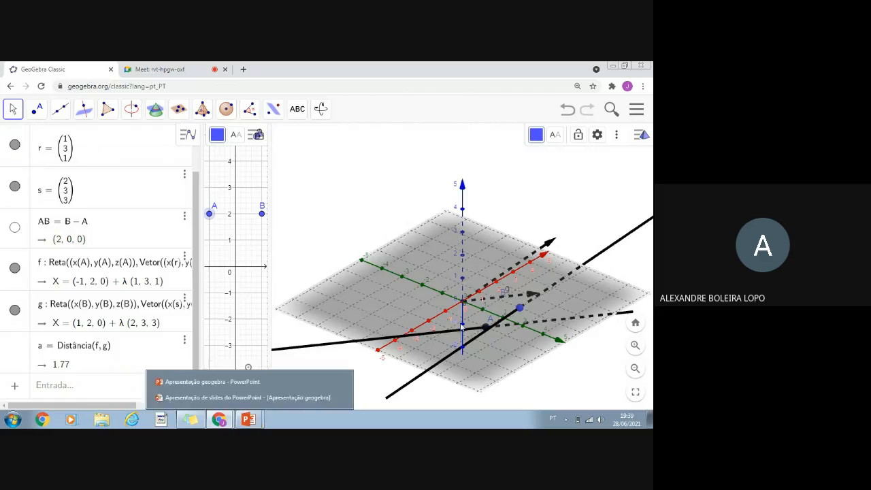
{"action": "left_click_drag", "start_coordinate": [495, 266], "coordinate": [470, 334]}
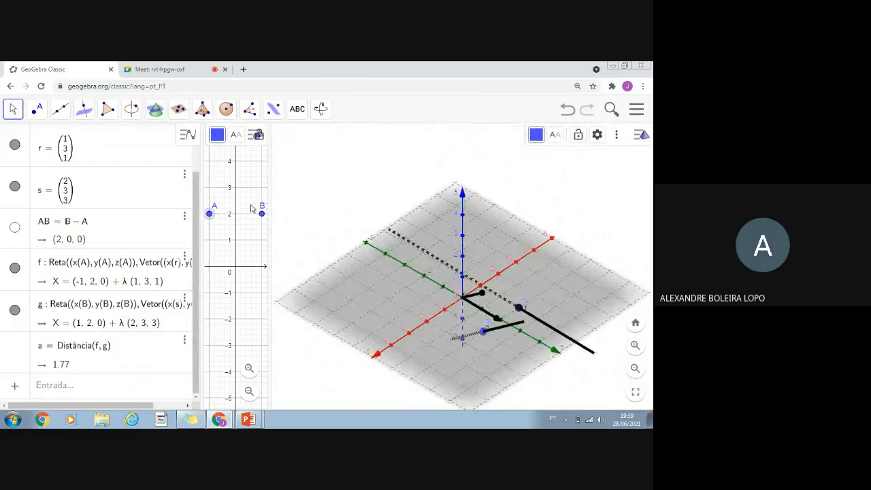
{"action": "left_click", "coordinate": [248, 419]}
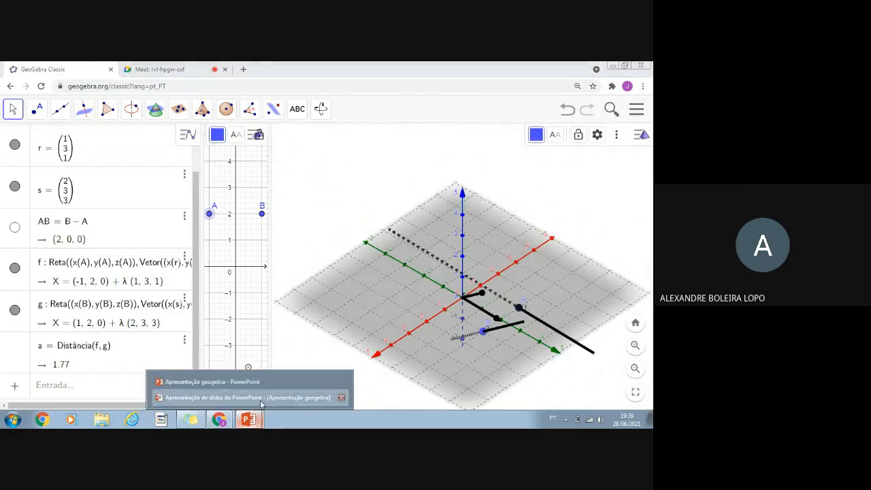
{"action": "left_click", "coordinate": [261, 400]}
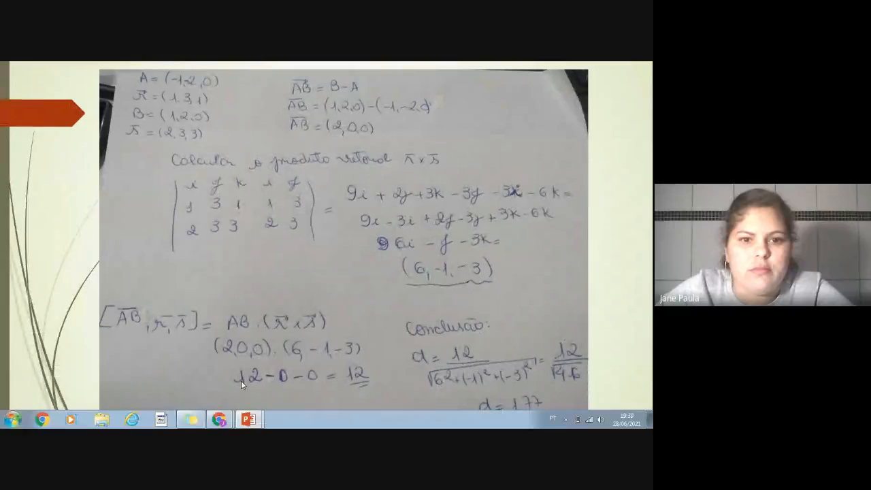
{"action": "key", "text": "super"}
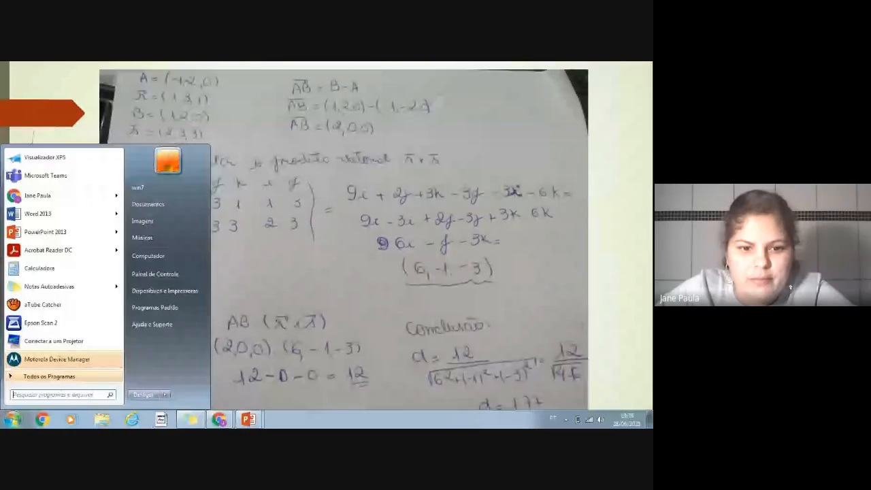
{"action": "left_click", "coordinate": [219, 419]}
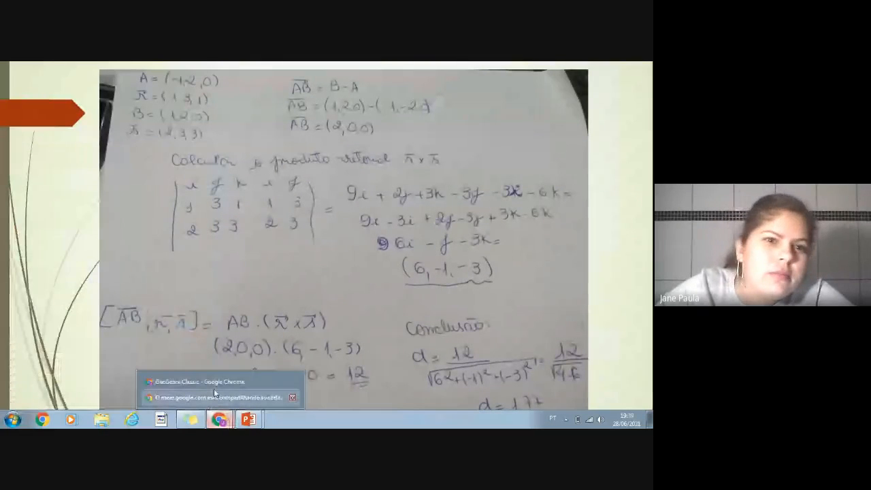
{"action": "left_click", "coordinate": [214, 389]}
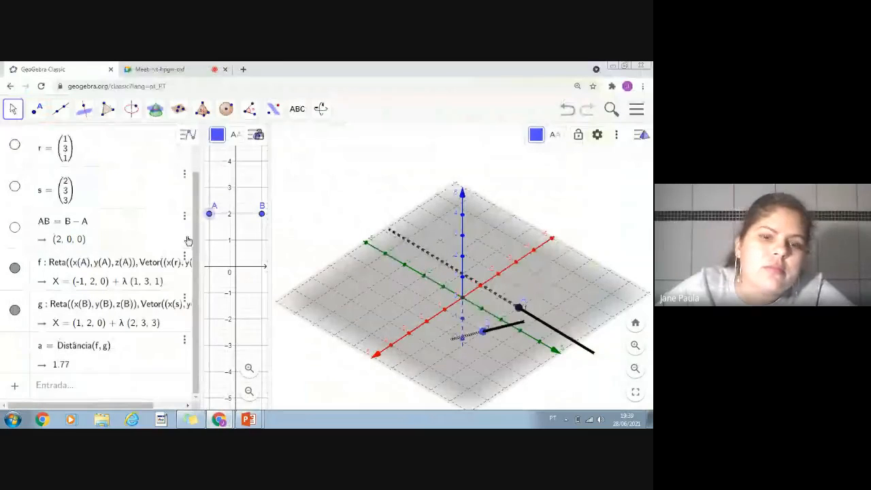
Examine the skew lines f and g together in the 3D view from a low angle.
{"action": "scroll", "coordinate": [198, 221], "scroll_direction": "up", "scroll_amount": 1}
{"action": "left_click_drag", "start_coordinate": [204, 221], "coordinate": [204, 215]}
{"action": "left_click_drag", "start_coordinate": [486, 247], "coordinate": [508, 271]}
{"action": "left_click", "coordinate": [509, 285]}
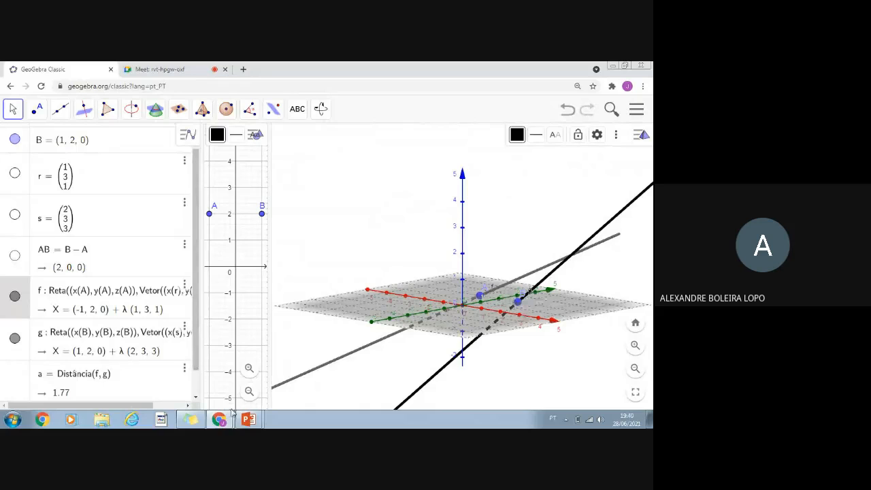
Switch to the PowerPoint slideshow and review the exercise on the distance and angle between lines r1 and r2 with its worked solution.
{"action": "mouse_move", "coordinate": [221, 419]}
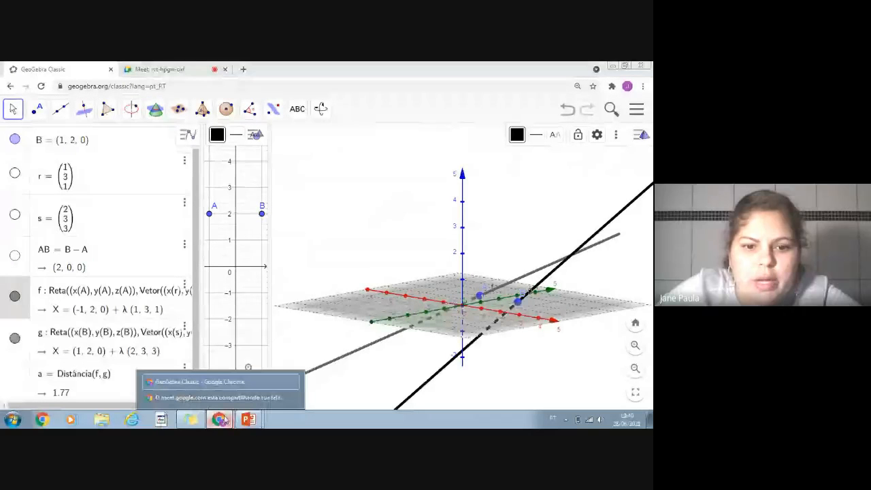
{"action": "mouse_move", "coordinate": [249, 418]}
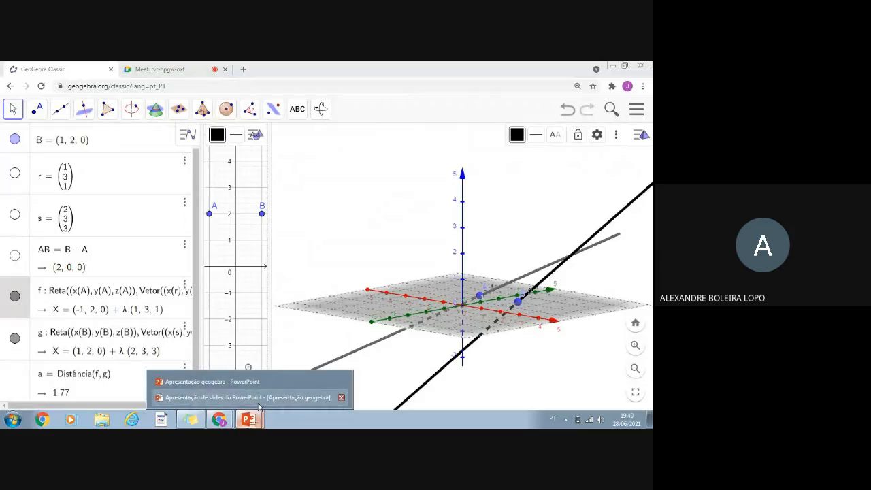
{"action": "left_click", "coordinate": [257, 400]}
{"action": "left_click", "coordinate": [256, 399]}
{"action": "left_click", "coordinate": [376, 281]}
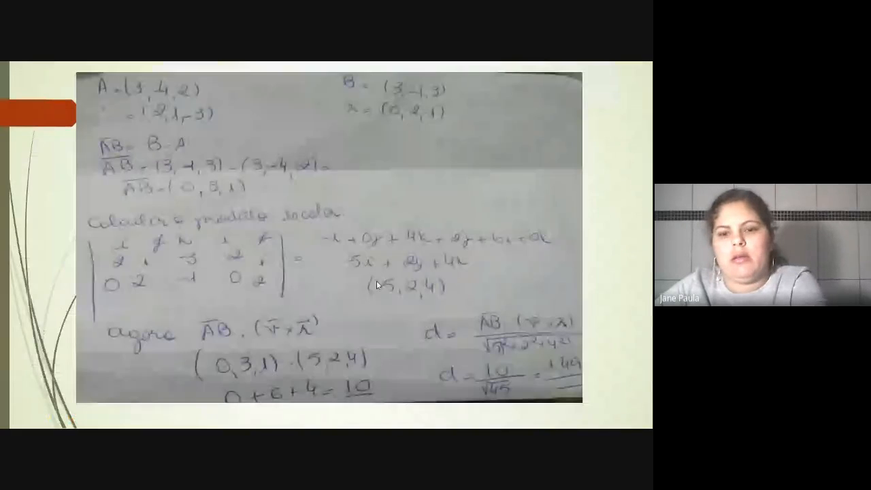
{"action": "key", "text": "Left"}
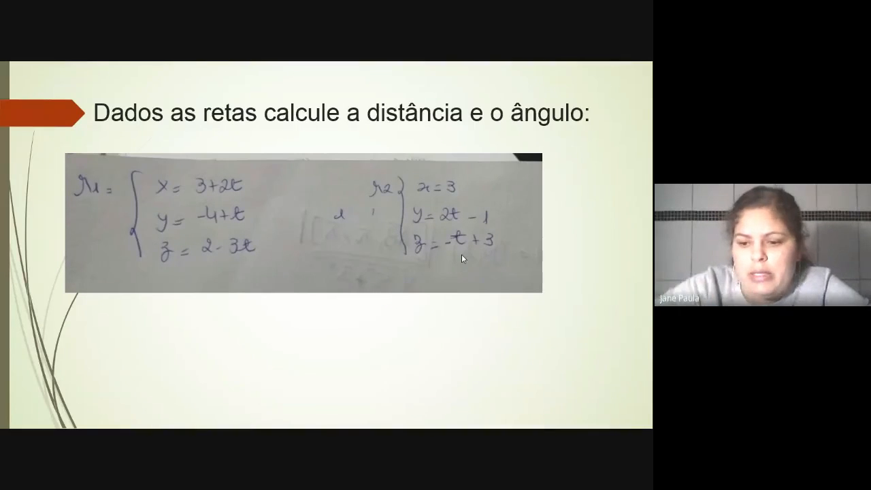
{"action": "key", "text": "Right"}
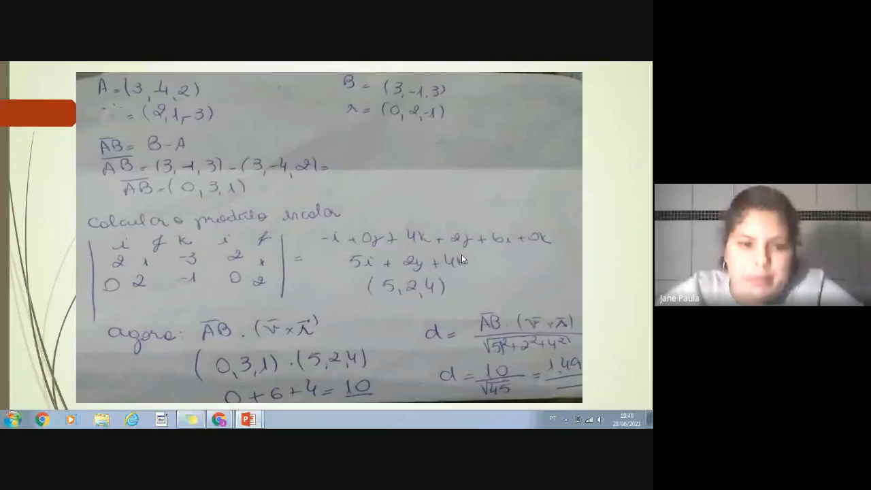
Return to GeoGebra and reload the page, discarding the current construction.
{"action": "key", "text": "super"}
{"action": "left_click", "coordinate": [214, 422]}
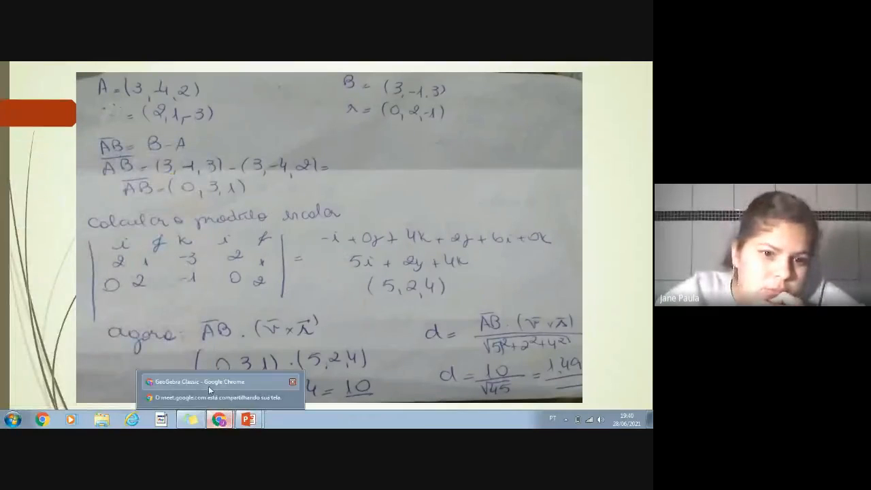
{"action": "left_click", "coordinate": [208, 386]}
{"action": "left_click", "coordinate": [157, 89]}
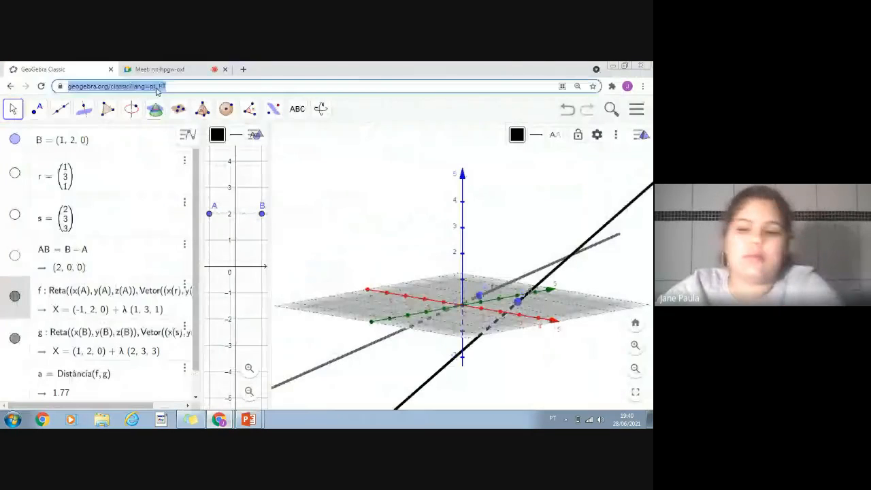
{"action": "key", "text": "Return"}
{"action": "key", "text": "Return"}
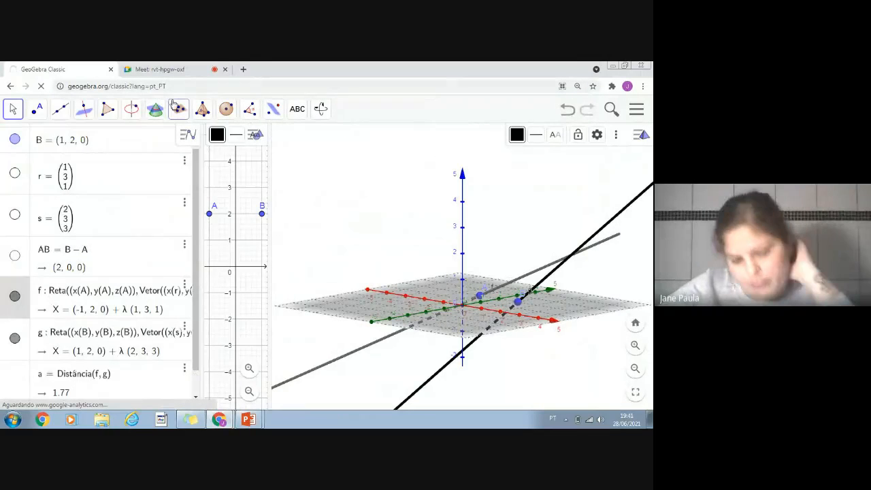
{"action": "key", "text": "Return"}
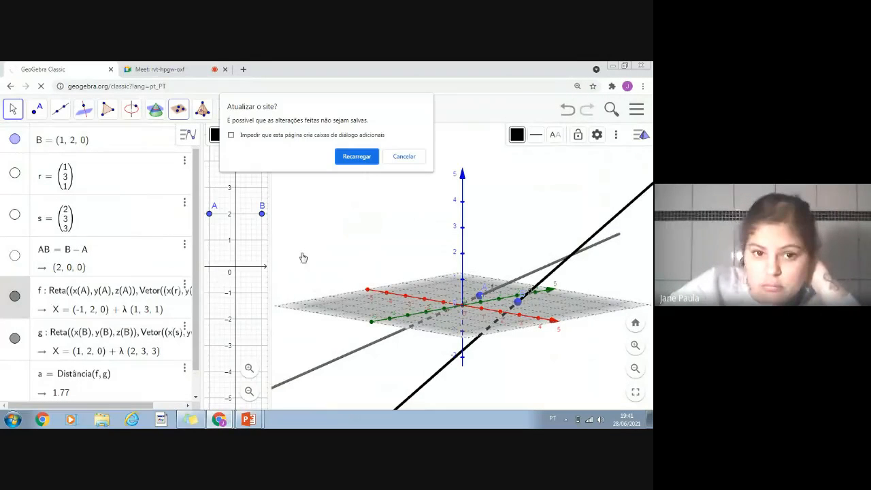
{"action": "left_click", "coordinate": [354, 157]}
Check points A and B and their direction vectors in the PowerPoint solution, and return to GeoGebra.
{"action": "mouse_move", "coordinate": [248, 419]}
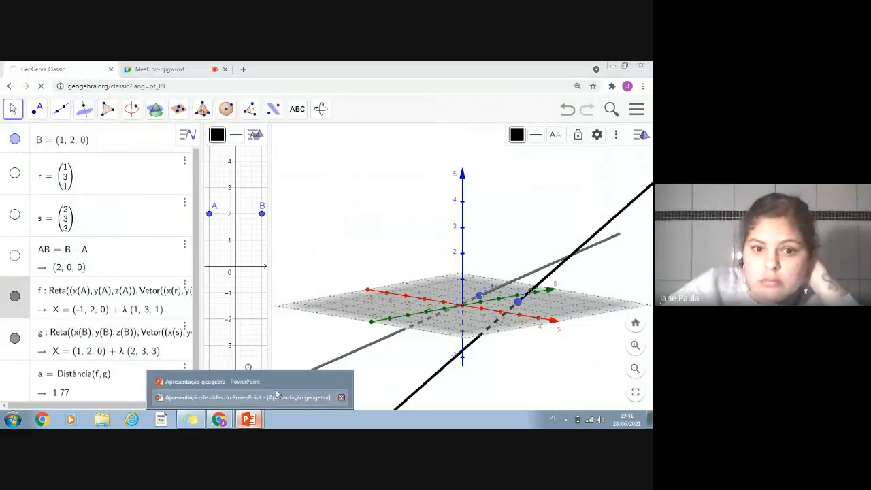
{"action": "left_click", "coordinate": [272, 396]}
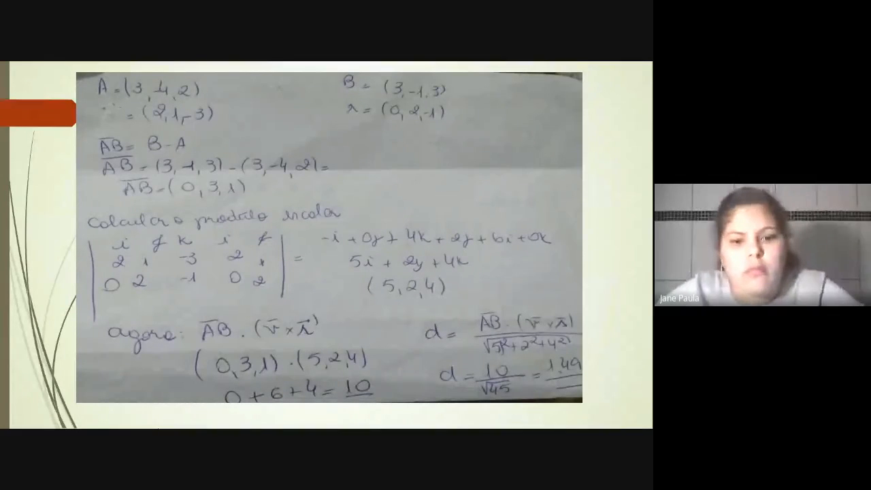
{"action": "key", "text": "super"}
{"action": "left_click", "coordinate": [220, 420]}
{"action": "left_click", "coordinate": [194, 377]}
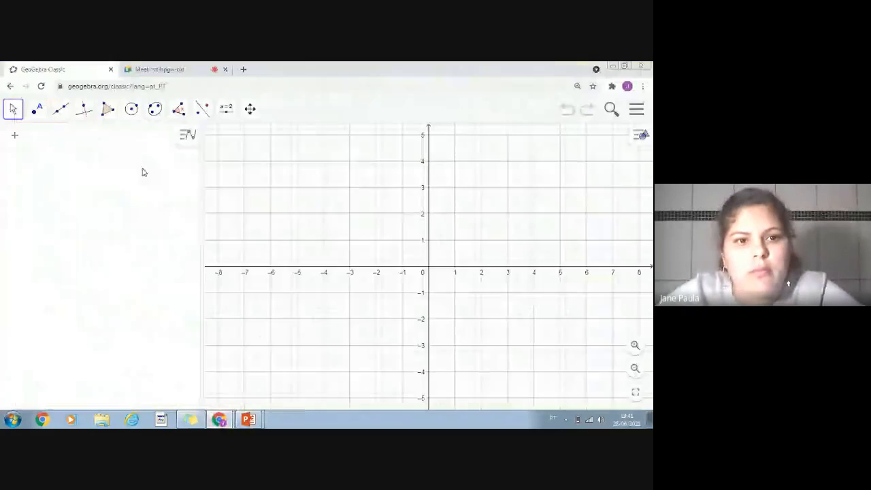
Define point A = (3, -4, 2) in the algebra input.
{"action": "left_click", "coordinate": [123, 144]}
{"action": "type", "text": "A"}
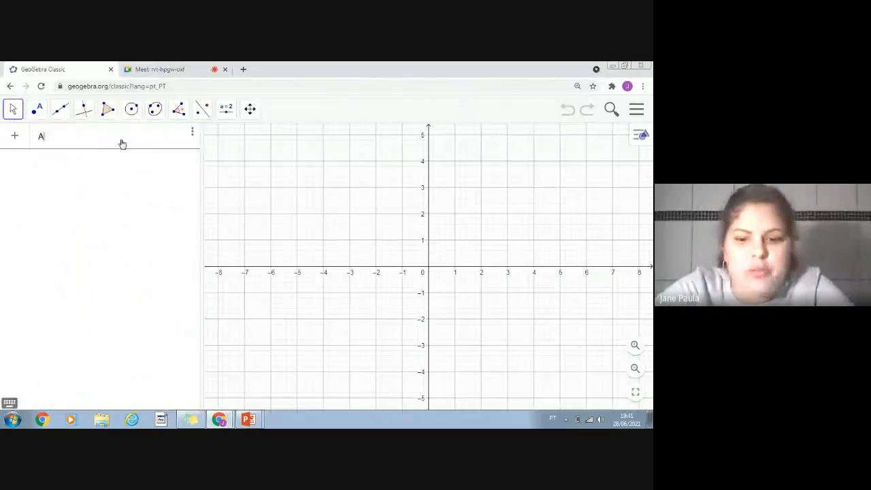
{"action": "type", "text": "=(3"}
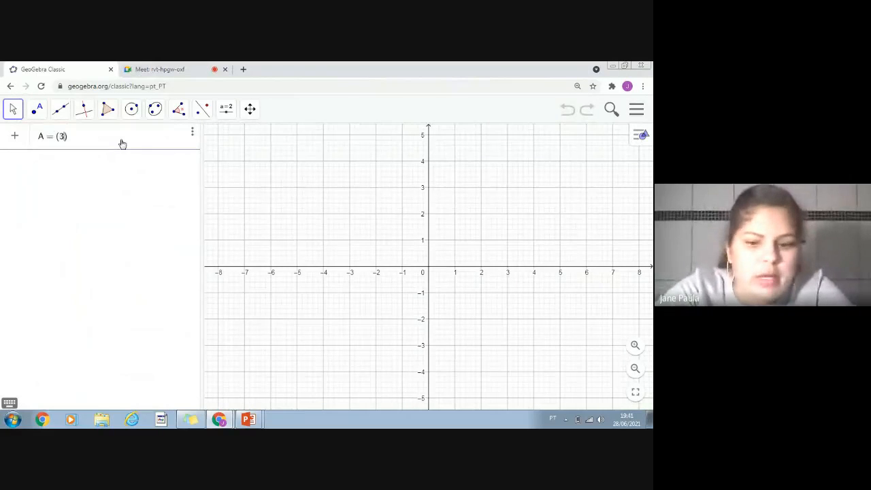
{"action": "type", "text": ",-"}
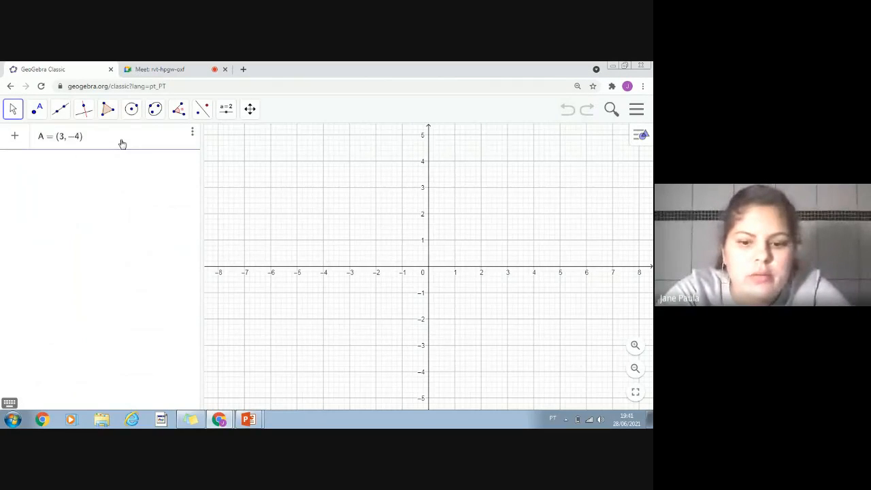
{"action": "type", "text": "4,2"}
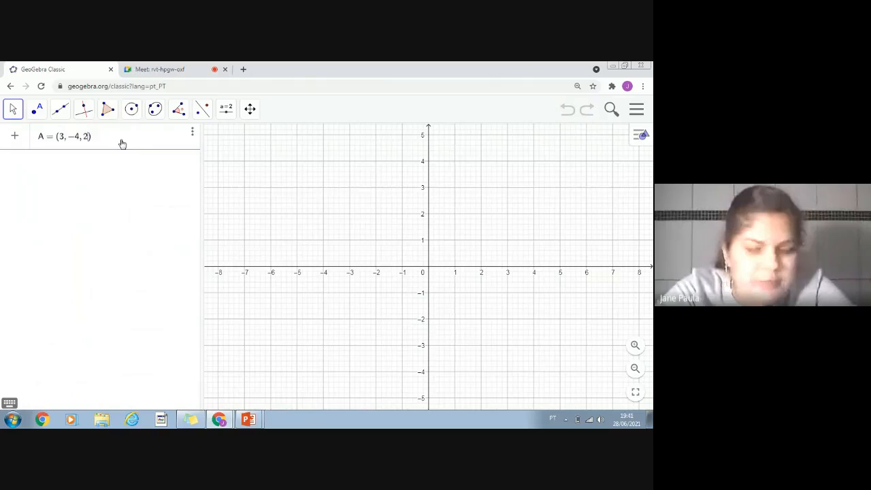
{"action": "key", "text": "Return"}
Define the first line's direction vector v = (2, 1, -3).
{"action": "type", "text": "V="}
{"action": "key", "text": "BackSpace"}
{"action": "key", "text": "BackSpace"}
{"action": "type", "text": "v=(2,1"}
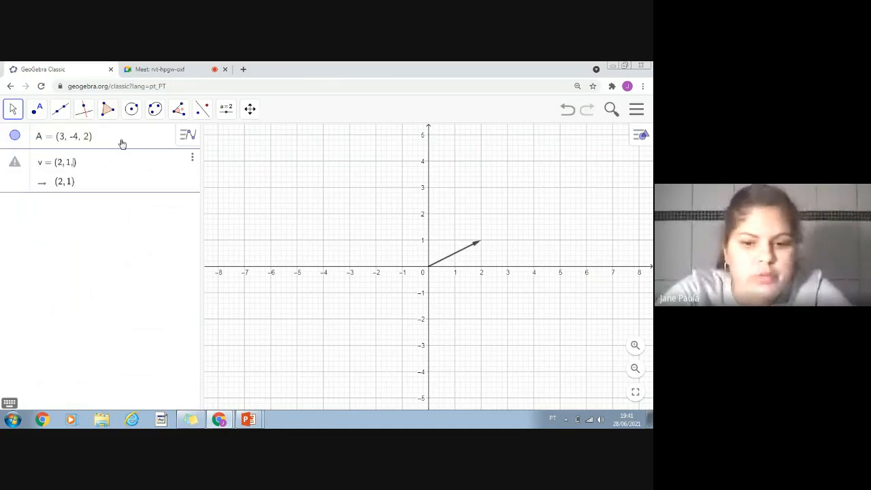
{"action": "type", "text": ",-3"}
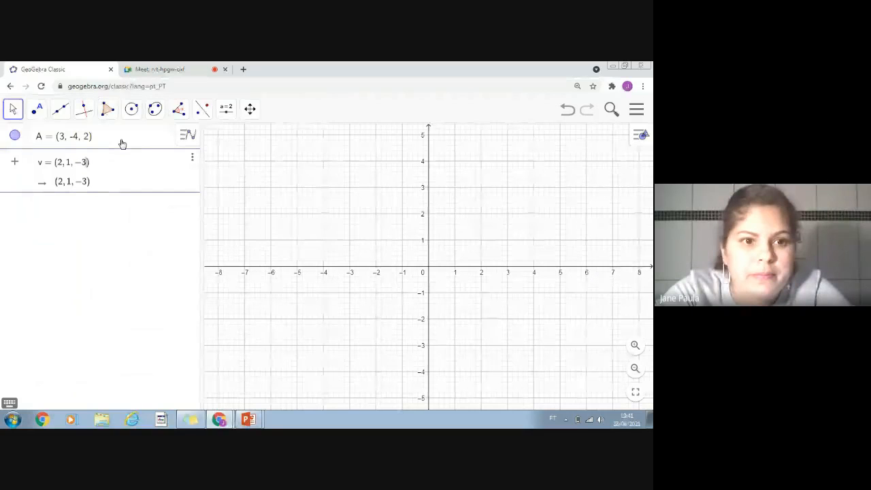
{"action": "key", "text": "Return"}
Define point B = (3, -1, 3).
{"action": "type", "text": "B = ("}
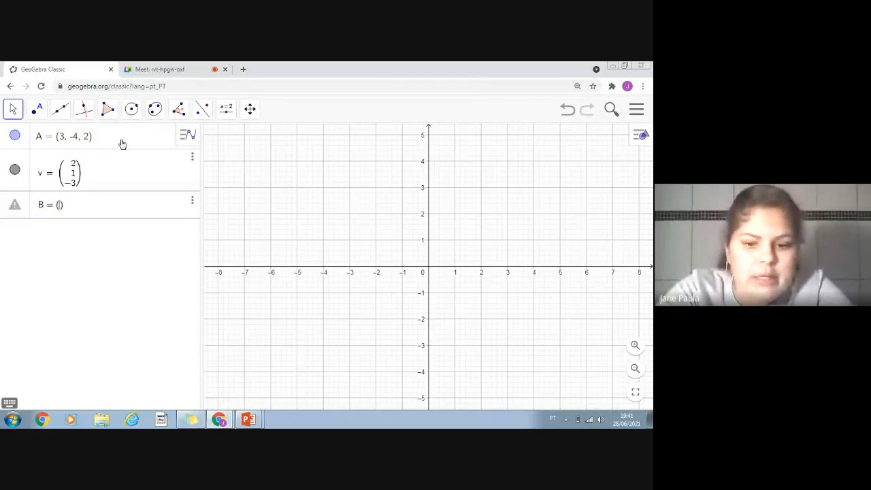
{"action": "type", "text": "3, -1"}
{"action": "type", "text": ", "}
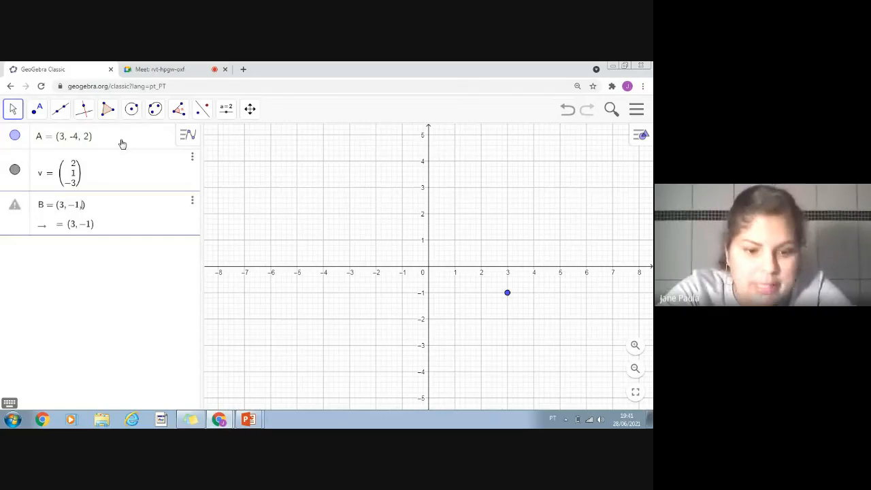
{"action": "type", "text": "3"}
{"action": "key", "text": "Return"}
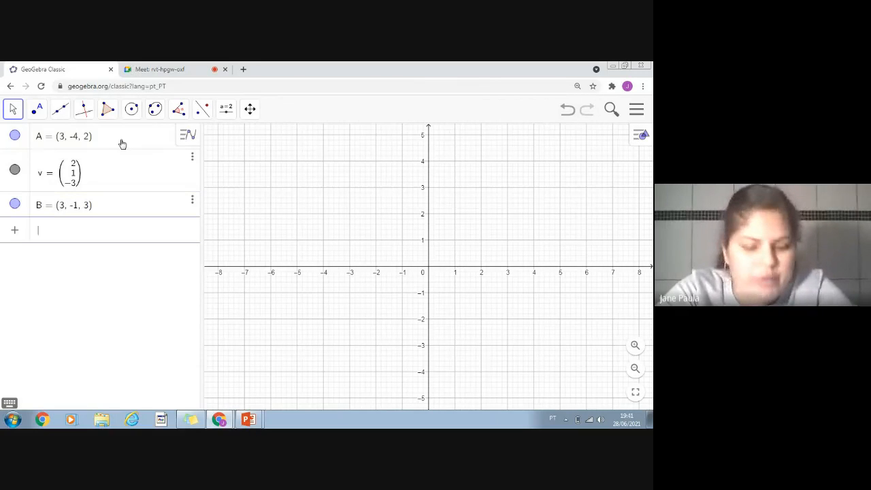
Define the second line's direction vector r = (0, 2, -1).
{"action": "type", "text": "r=("}
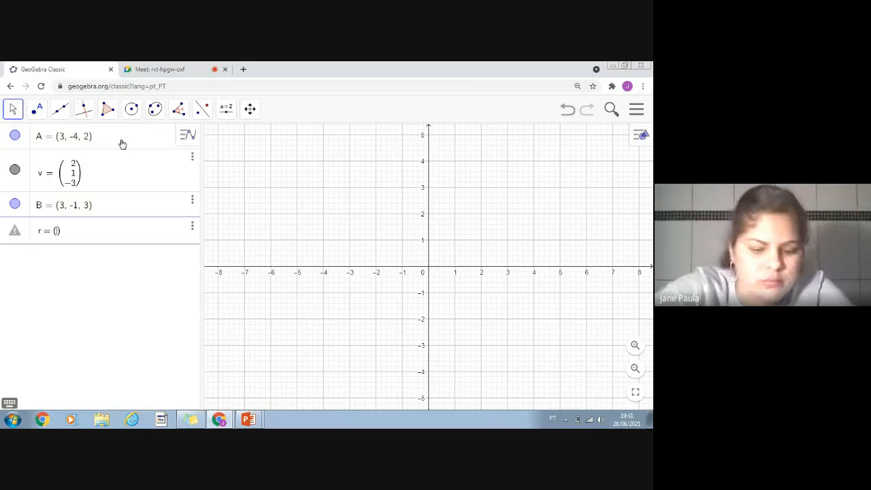
{"action": "type", "text": "0,2,-"}
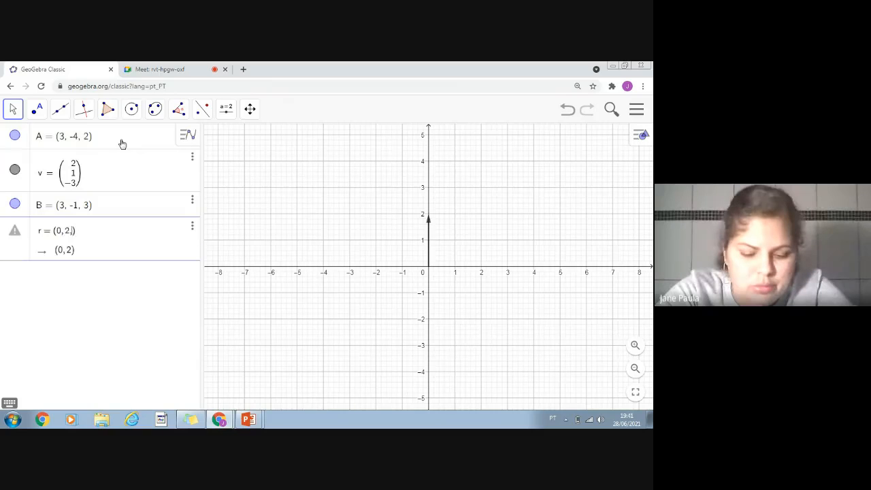
{"action": "type", "text": "1"}
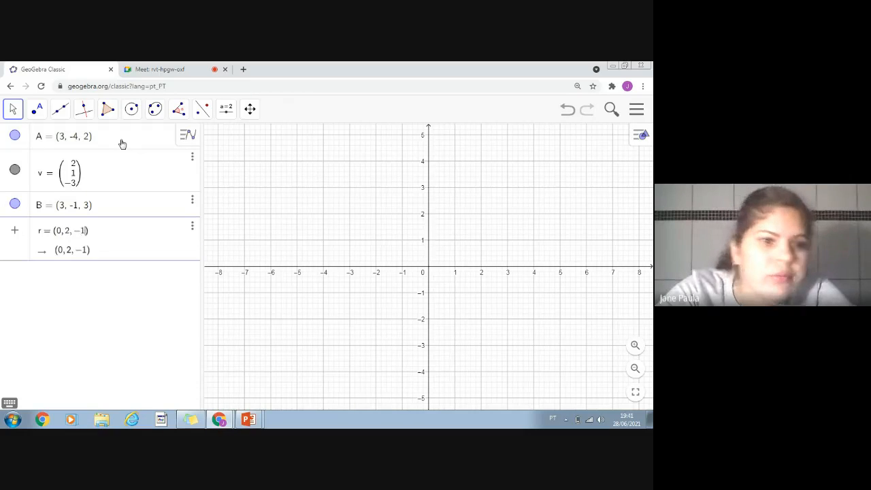
{"action": "key", "text": "Return"}
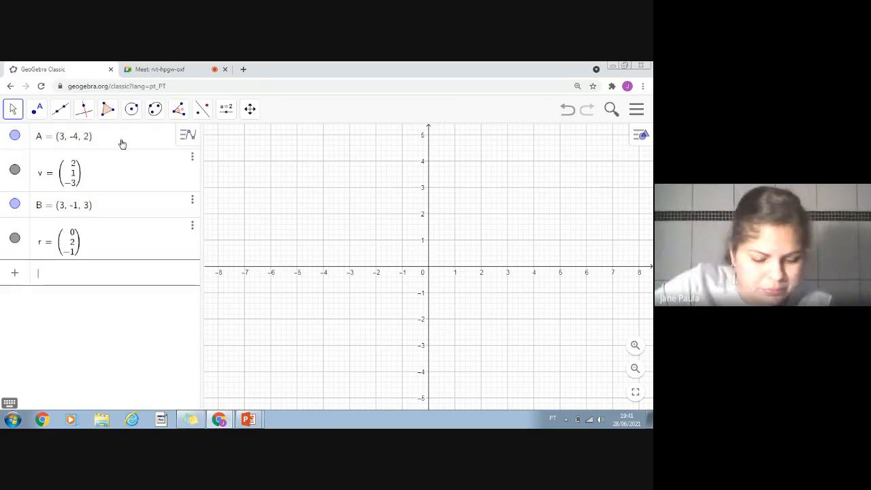
{"action": "type", "text": "A"}
{"action": "key", "text": "BackSpace"}
{"action": "type", "text": "r"}
{"action": "key", "text": "Return"}
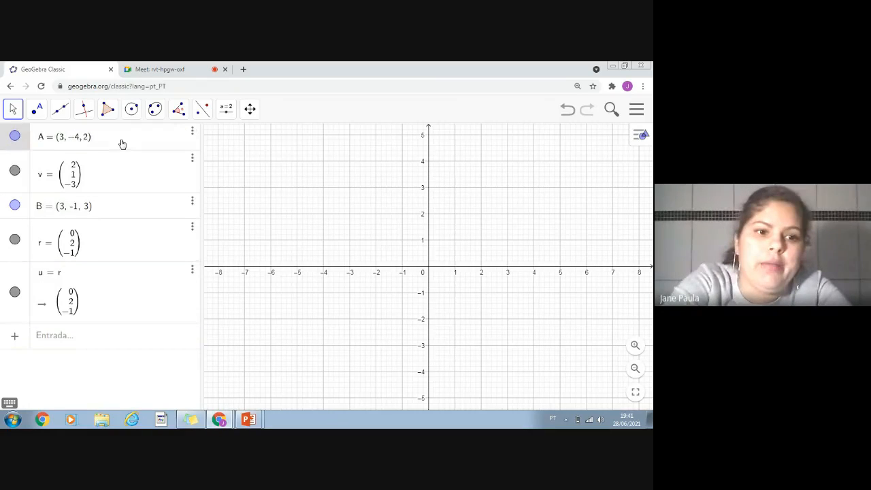
{"action": "left_click", "coordinate": [192, 273]}
{"action": "left_click", "coordinate": [204, 304]}
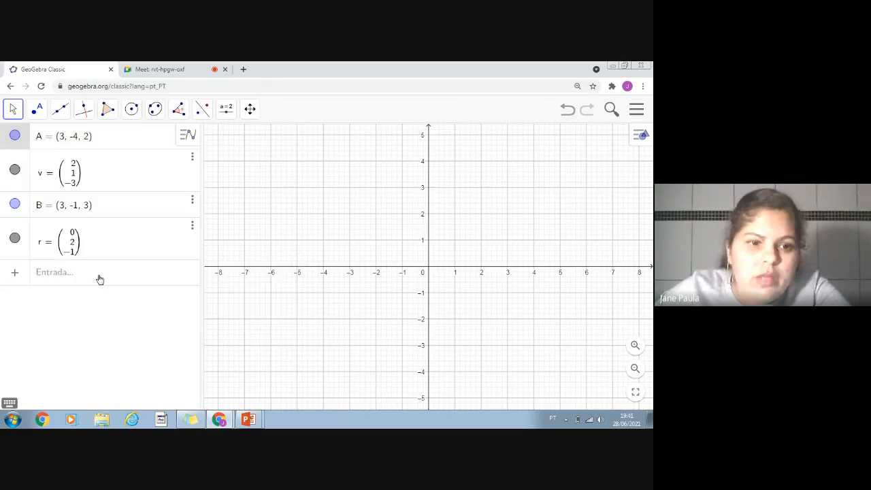
Create a line through point A with direction vector v, using the Reta command with a point and a direction vector.
{"action": "left_click", "coordinate": [99, 278]}
{"action": "type", "text": "reta"}
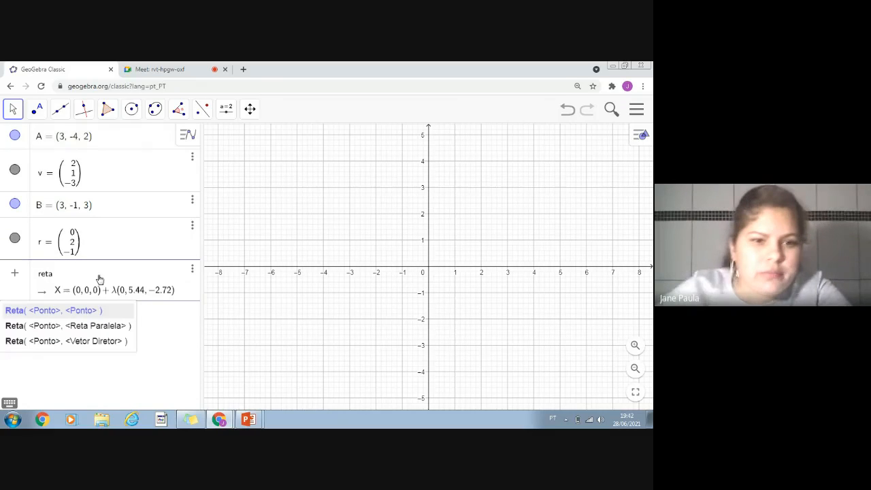
{"action": "left_click", "coordinate": [125, 340]}
{"action": "type", "text": "A,"}
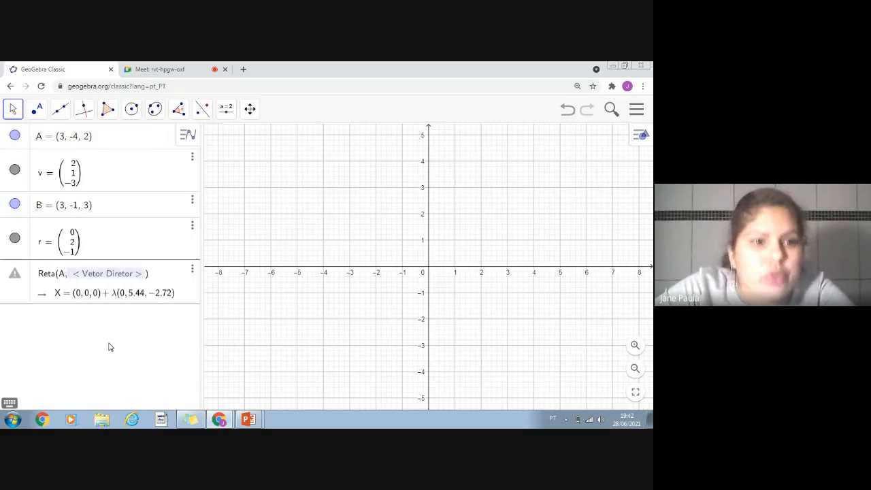
{"action": "type", "text": "v"}
{"action": "key", "text": "Return"}
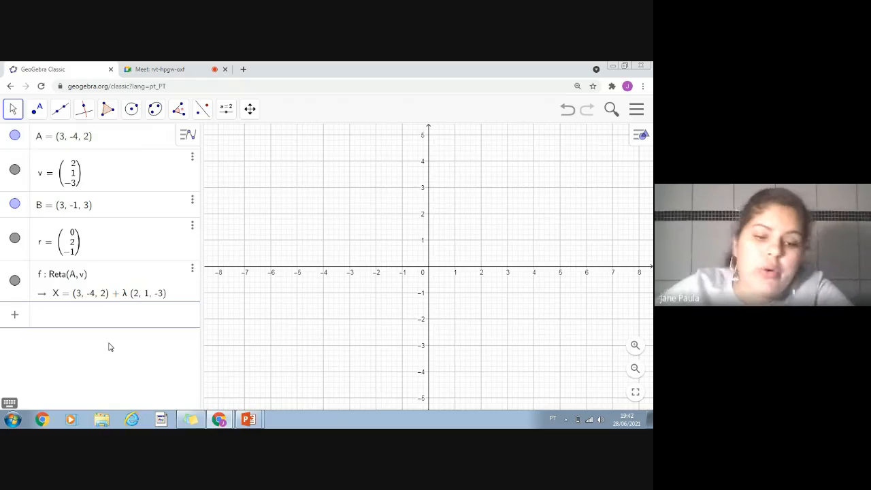
Create the second line from the parametric expression B + t*r.
{"action": "type", "text": "A"}
{"action": "key", "text": "BackSpace"}
{"action": "type", "text": "B+"}
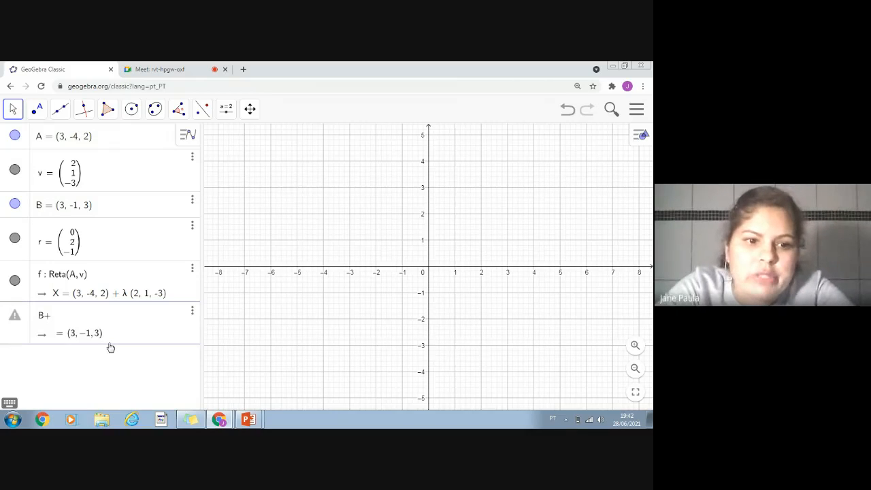
{"action": "type", "text": "t"}
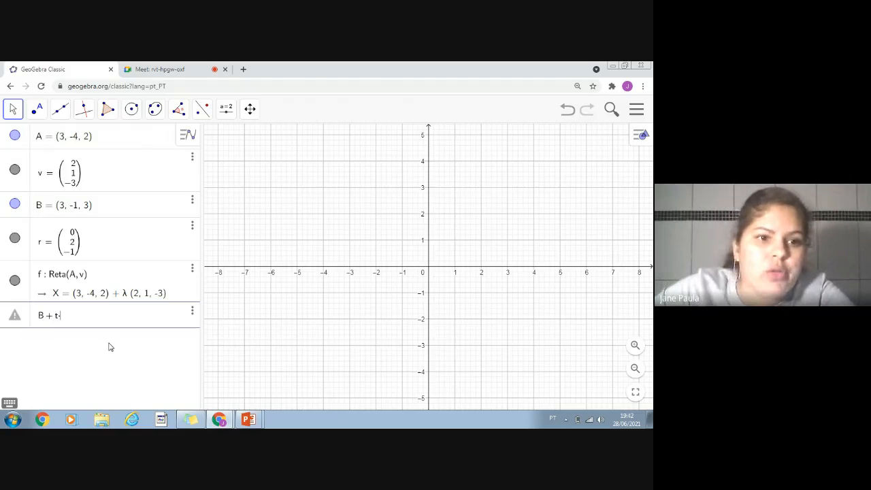
{"action": "type", "text": "*r"}
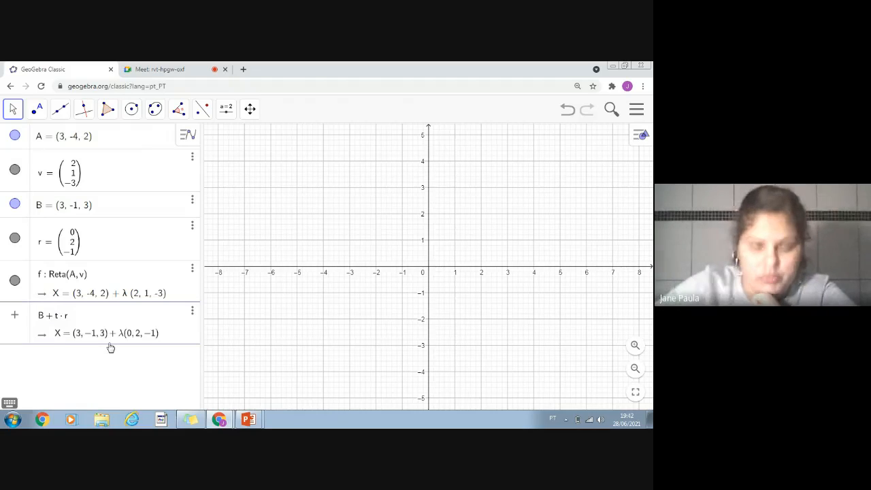
{"action": "key", "text": "Return"}
{"action": "type", "text": "di"}
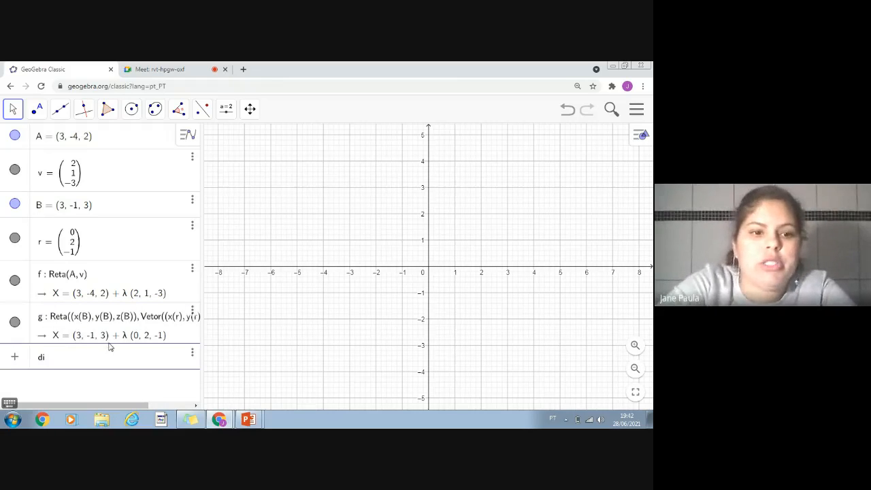
{"action": "type", "text": "s"}
{"action": "key", "text": "Down"}
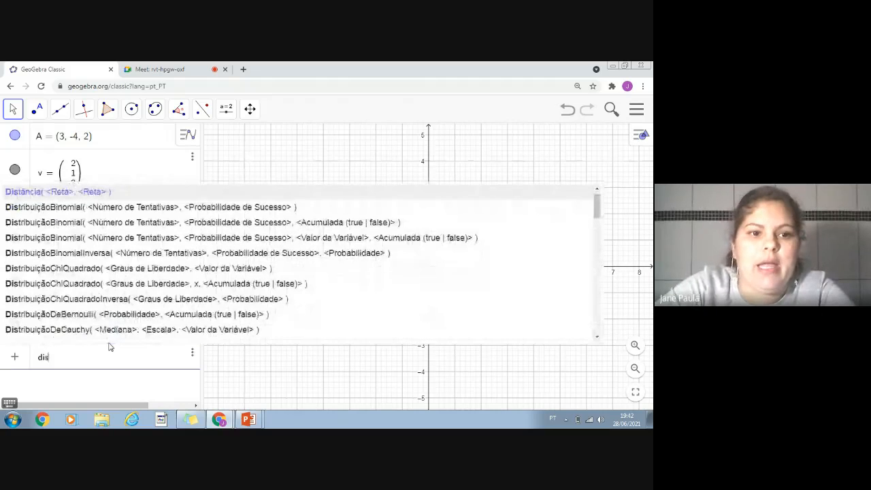
{"action": "key", "text": "Return"}
{"action": "type", "text": "f"}
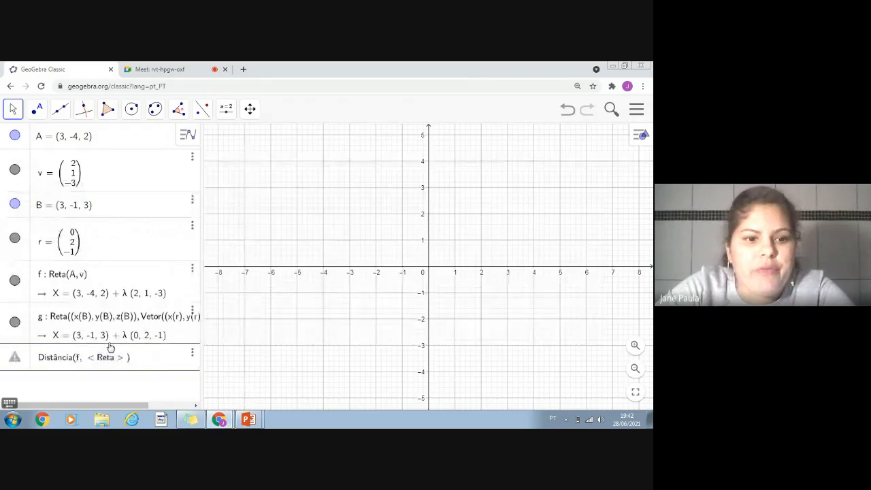
{"action": "key", "text": "Return"}
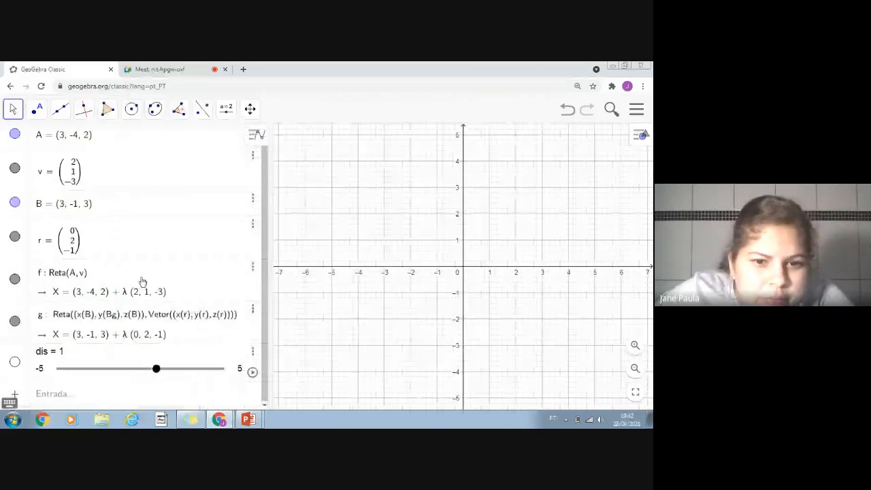
{"action": "left_click", "coordinate": [252, 351]}
{"action": "left_click", "coordinate": [269, 370]}
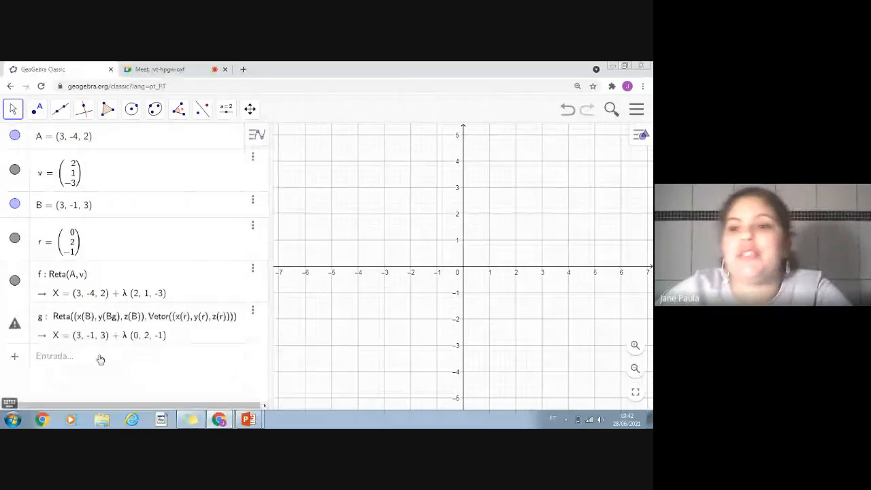
{"action": "left_click", "coordinate": [100, 360]}
{"action": "type", "text": "di"}
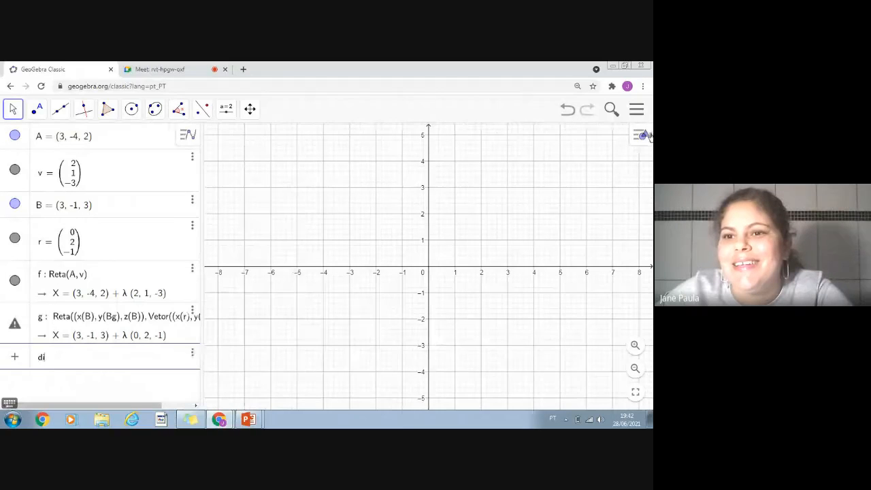
{"action": "key", "text": "Return"}
Open the 3D graphics view alongside the 2D view.
{"action": "left_click", "coordinate": [643, 136]}
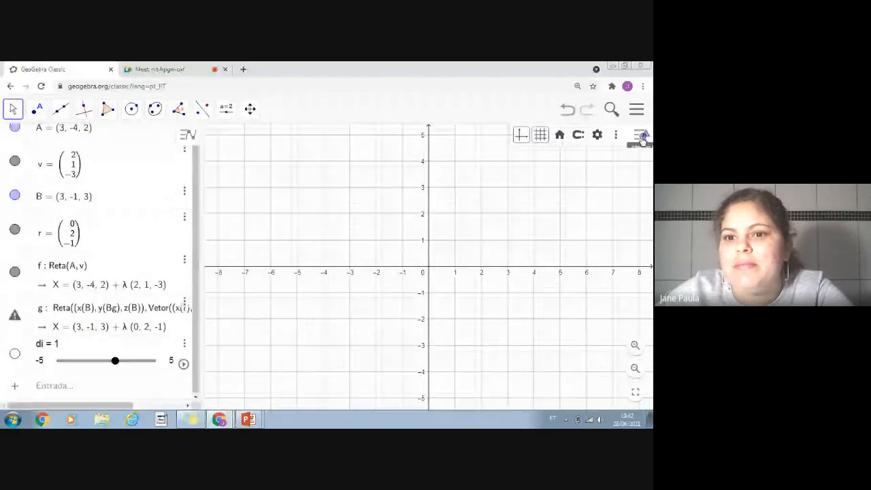
{"action": "left_click", "coordinate": [642, 138]}
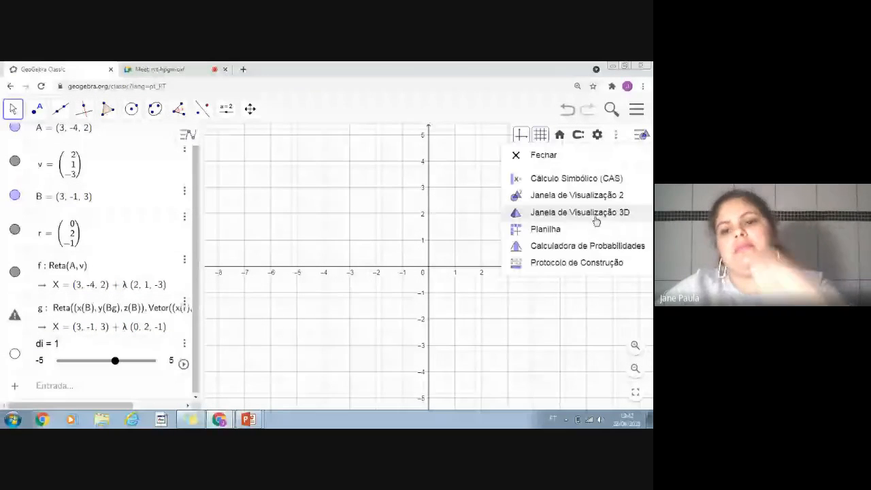
{"action": "left_click", "coordinate": [552, 213]}
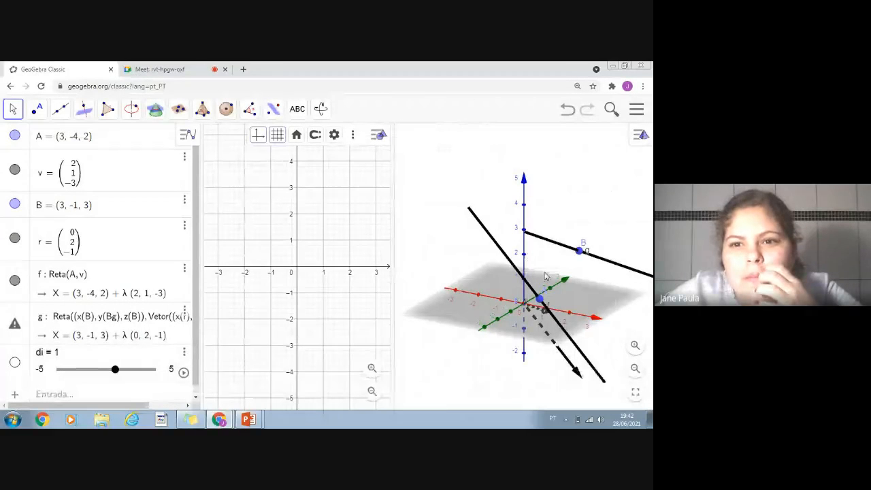
{"action": "left_click", "coordinate": [447, 189]}
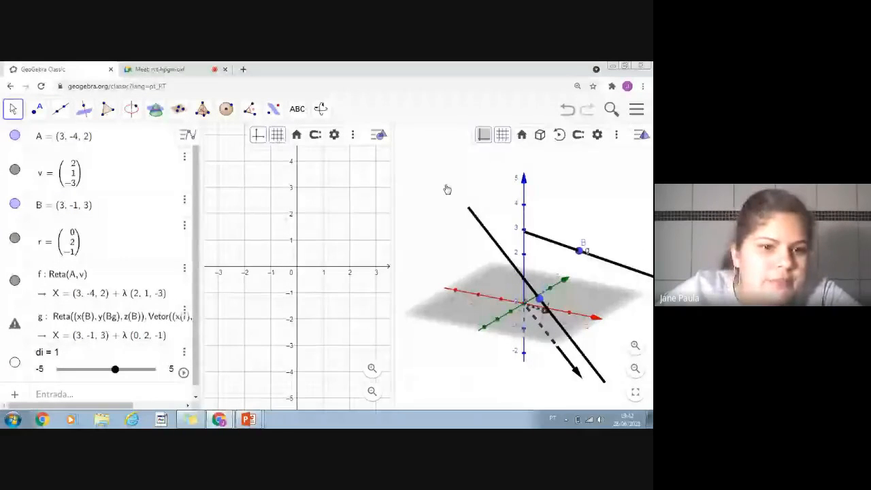
Delete the slider di and compute the distance between lines f and g with the Distância command for two lines.
{"action": "left_click", "coordinate": [184, 354]}
{"action": "left_click", "coordinate": [211, 370]}
{"action": "left_click", "coordinate": [109, 360]}
{"action": "type", "text": "di"}
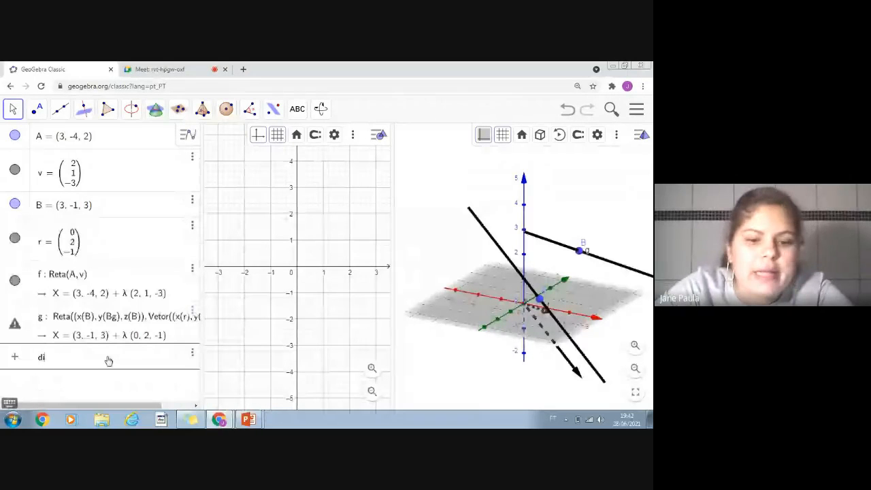
{"action": "type", "text": "s"}
{"action": "key", "text": "Down"}
{"action": "key", "text": "Return"}
{"action": "type", "text": "f,g"}
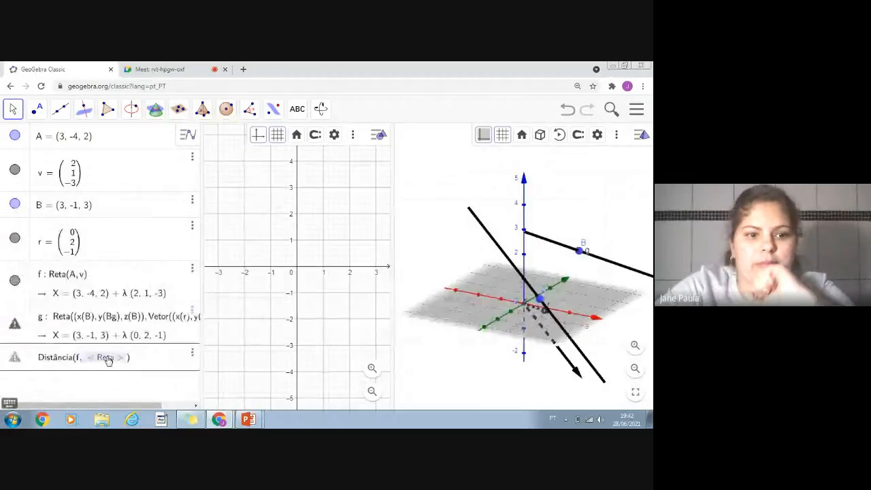
{"action": "key", "text": "Return"}
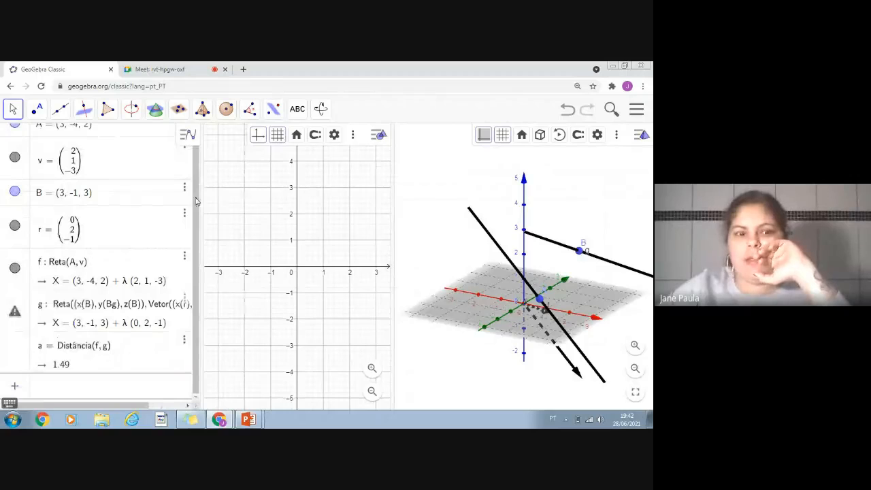
Hide line f, vectors r and v, and points B and A in the 3D view.
{"action": "left_click_drag", "start_coordinate": [198, 245], "coordinate": [198, 230]}
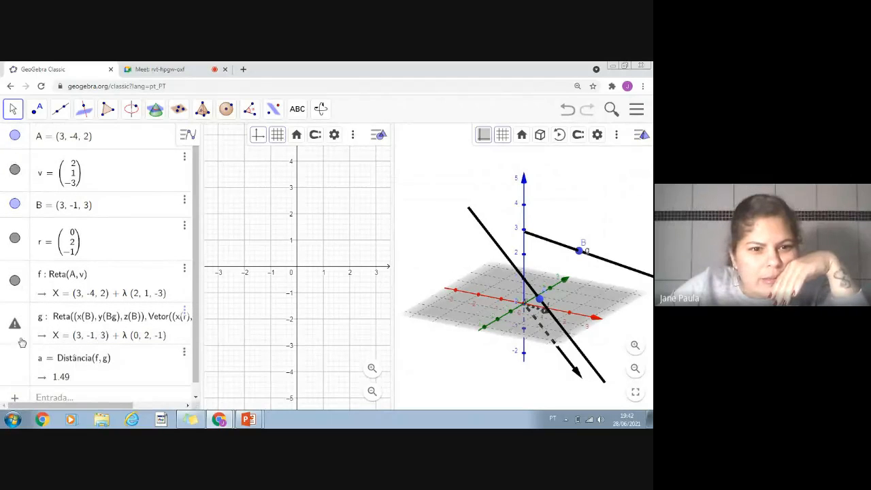
{"action": "left_click", "coordinate": [15, 281]}
{"action": "left_click", "coordinate": [15, 238]}
{"action": "left_click", "coordinate": [15, 205]}
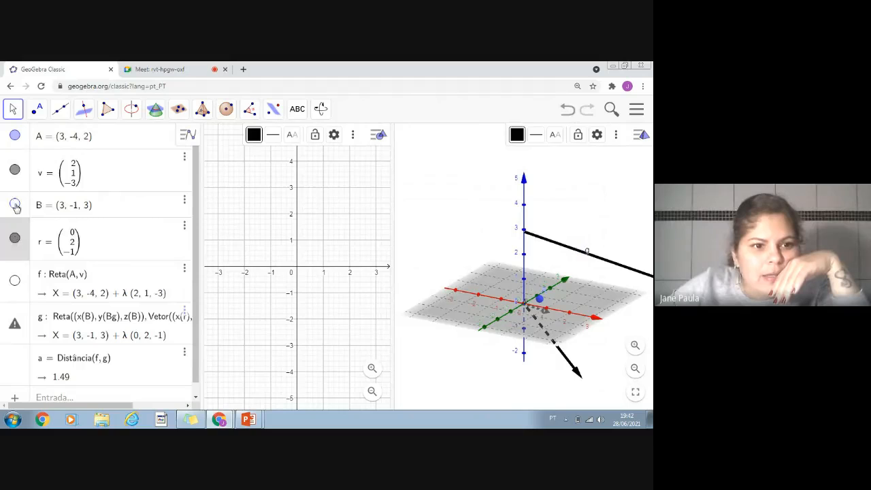
{"action": "left_click", "coordinate": [15, 170]}
{"action": "left_click", "coordinate": [15, 135]}
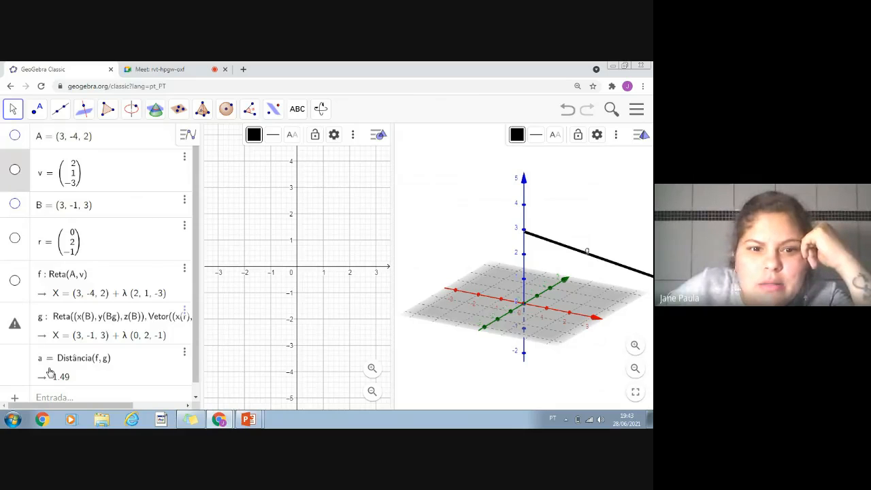
Replace line g with a line through point B with direction vector r, using the Reta command with a point and a direction vector.
{"action": "left_click", "coordinate": [184, 314]}
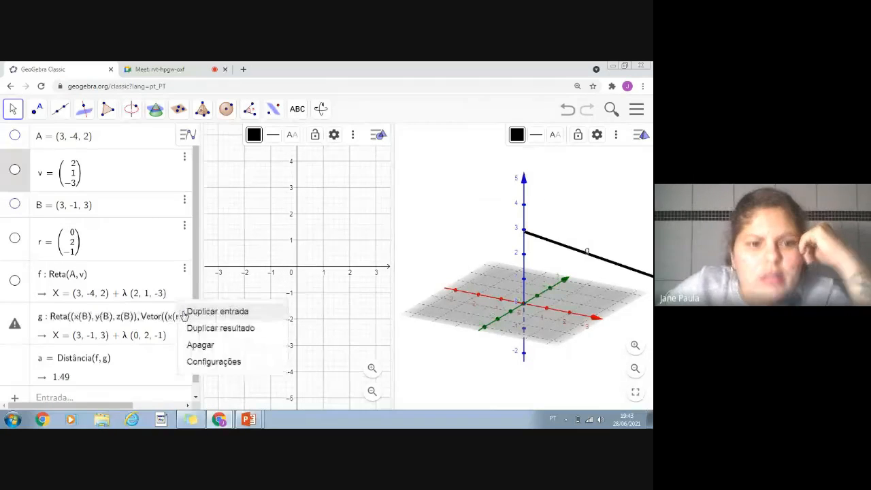
{"action": "left_click", "coordinate": [200, 345]}
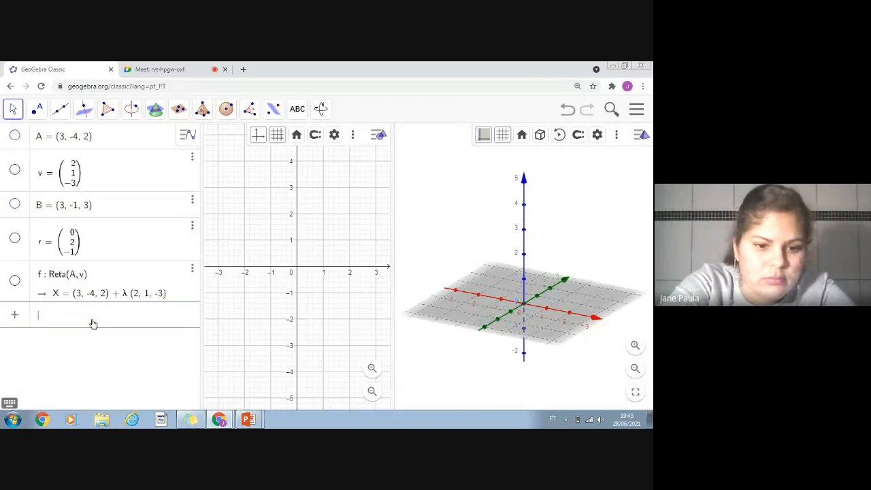
{"action": "type", "text": "reta"}
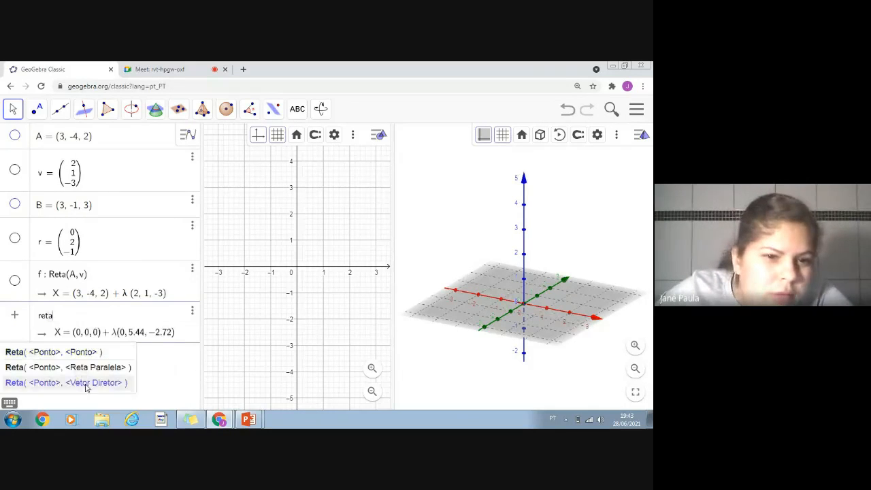
{"action": "left_click", "coordinate": [86, 383]}
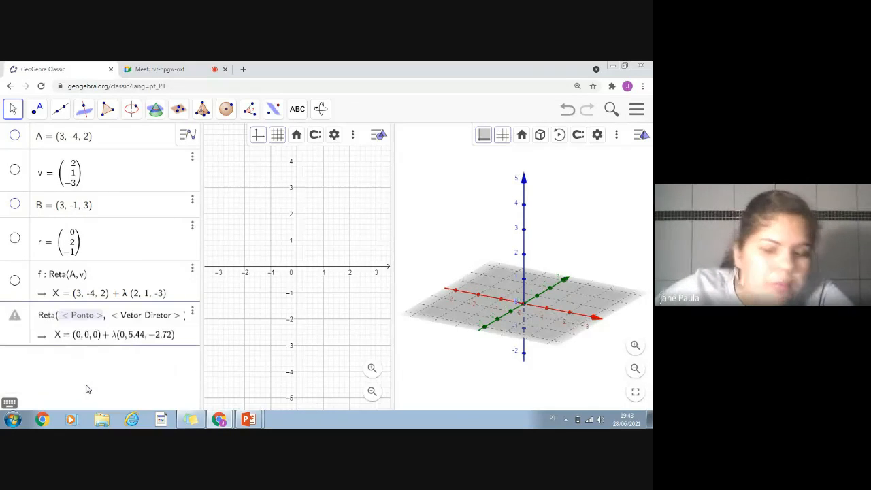
{"action": "type", "text": "B"}
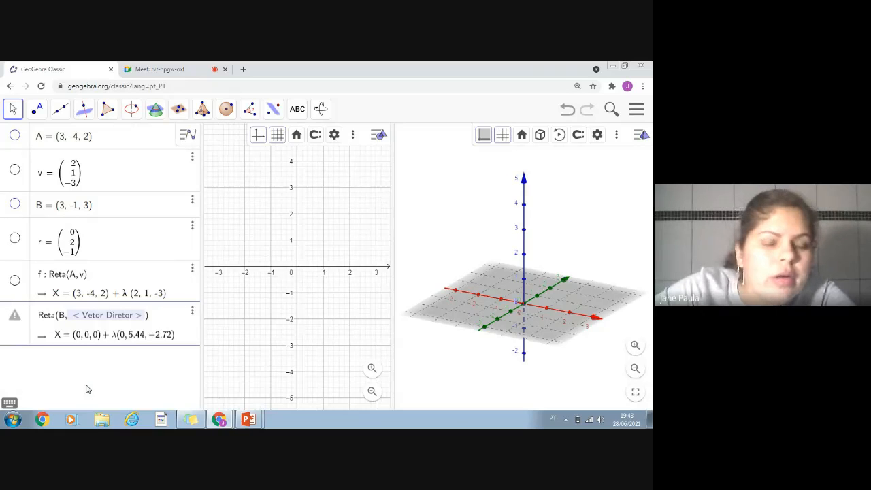
{"action": "type", "text": "r"}
{"action": "key", "text": "Return"}
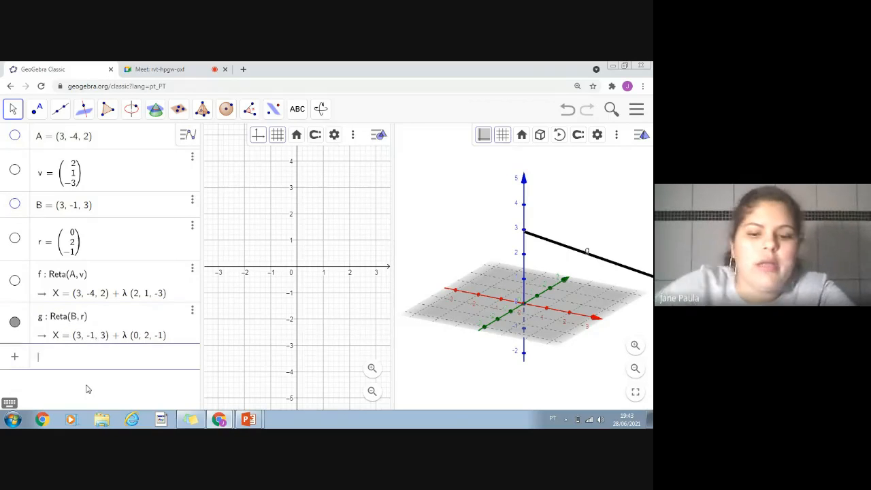
Compute the distance between lines f and g with the Distância command.
{"action": "type", "text": "dis"}
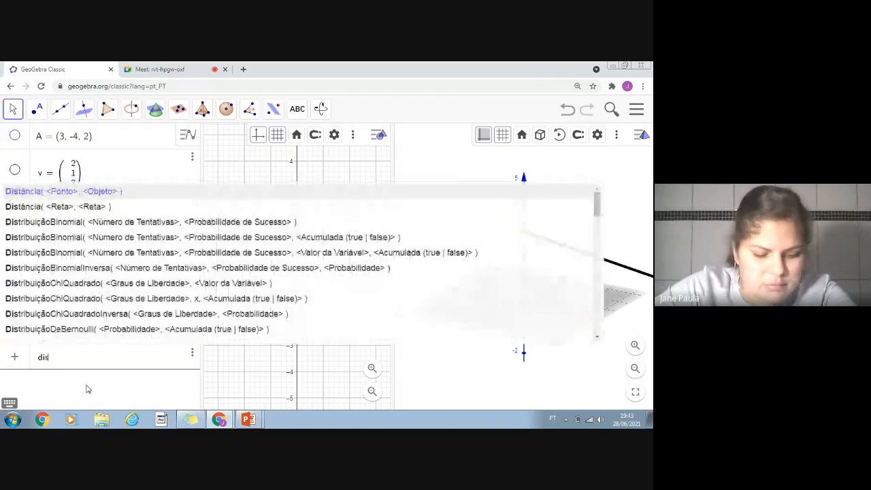
{"action": "key", "text": "Return"}
{"action": "type", "text": "f, g)"}
{"action": "key", "text": "Tab"}
{"action": "type", "text": "g"}
{"action": "key", "text": "Return"}
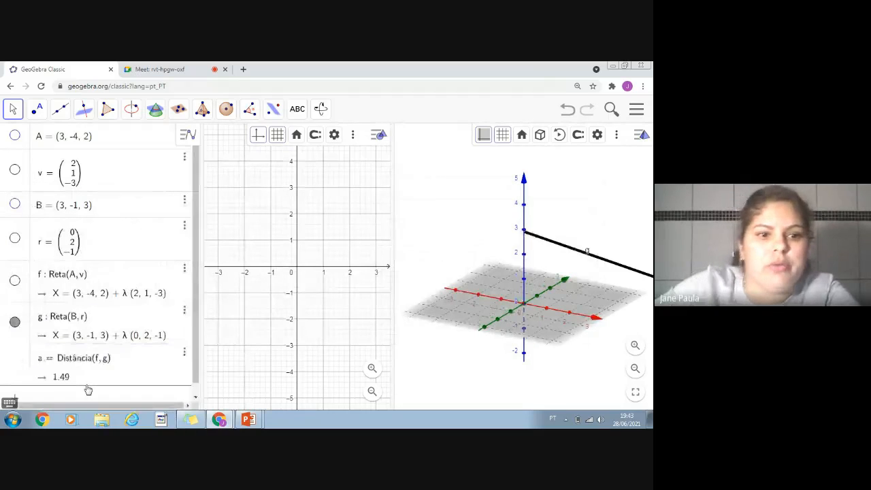
Hide line g and show point A in a widened 3D view.
{"action": "left_click", "coordinate": [15, 310]}
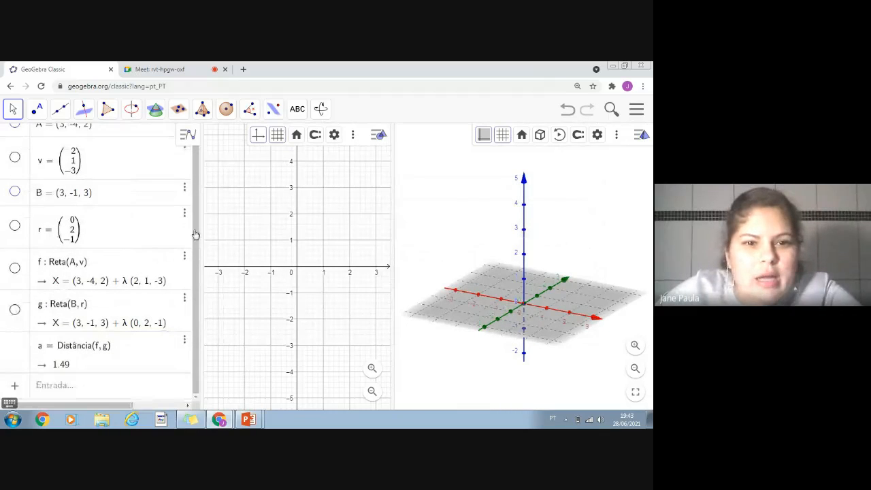
{"action": "scroll", "coordinate": [20, 204], "scroll_direction": "up", "scroll_amount": 1}
{"action": "left_click", "coordinate": [12, 139]}
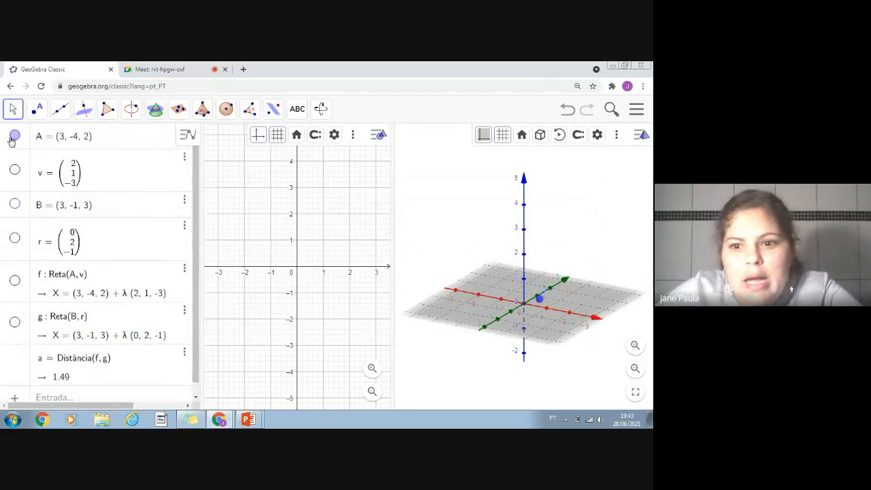
{"action": "mouse_move", "coordinate": [565, 293]}
{"action": "left_mouse_down"}
{"action": "mouse_move", "coordinate": [567, 278]}
{"action": "mouse_move", "coordinate": [565, 294]}
{"action": "left_mouse_up"}
{"action": "left_click_drag", "start_coordinate": [393, 275], "coordinate": [226, 275]}
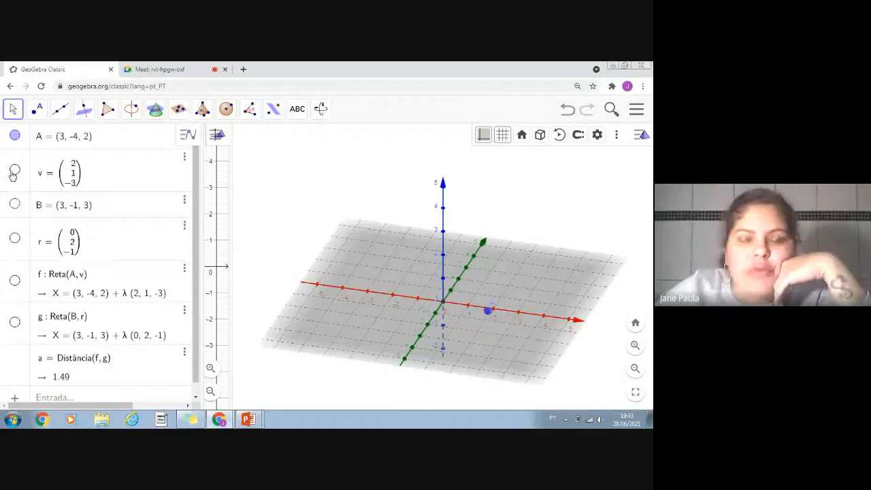
Show point B, vectors v and r, and lines f and g in the 3D view.
{"action": "left_click", "coordinate": [15, 205]}
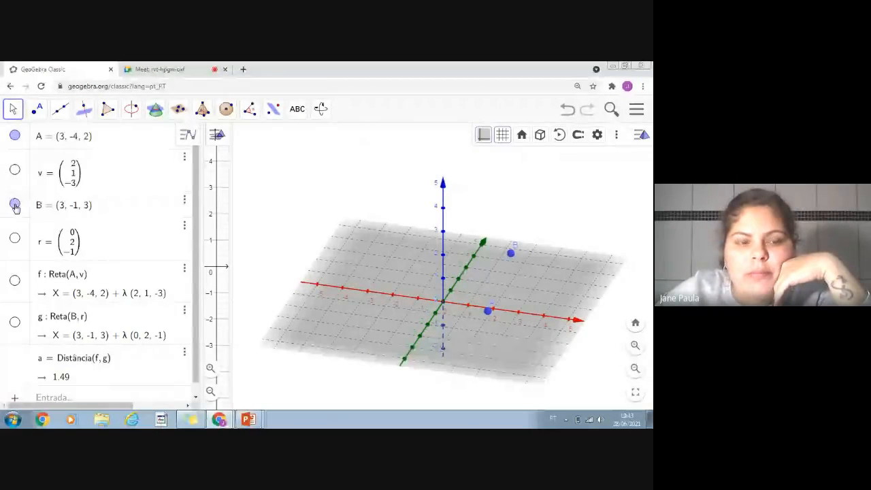
{"action": "left_click", "coordinate": [14, 171]}
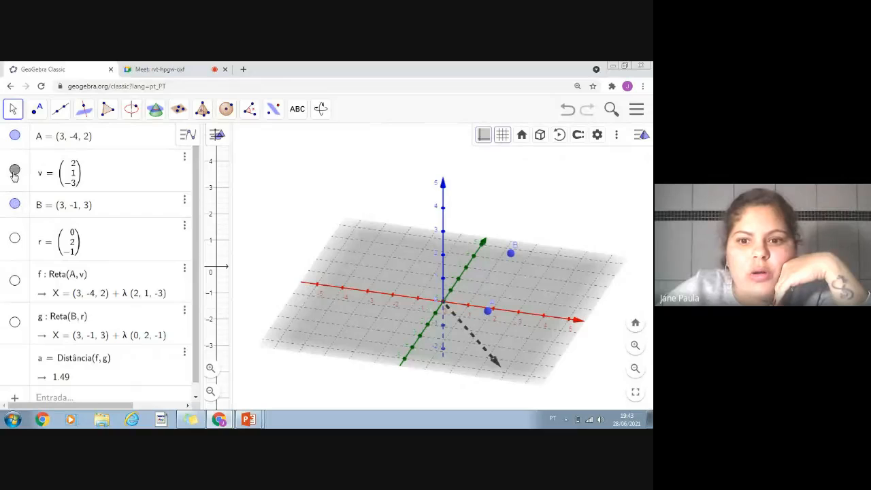
{"action": "left_click", "coordinate": [15, 239]}
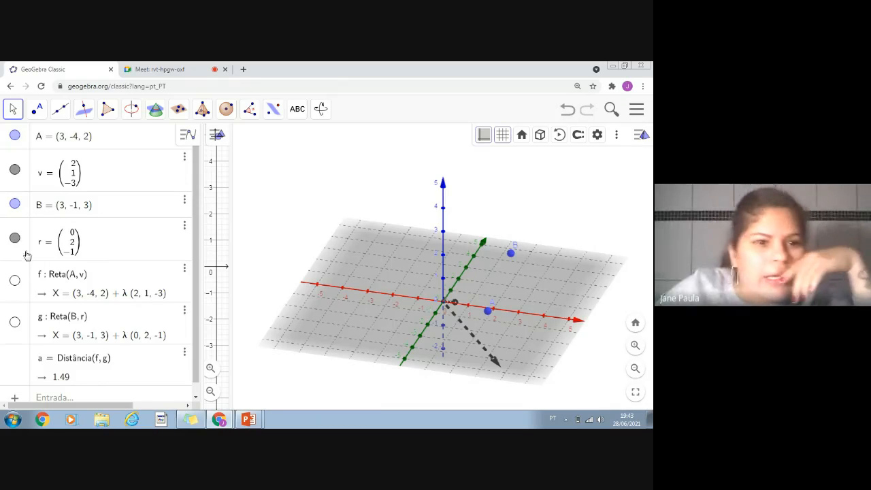
{"action": "left_click", "coordinate": [15, 282]}
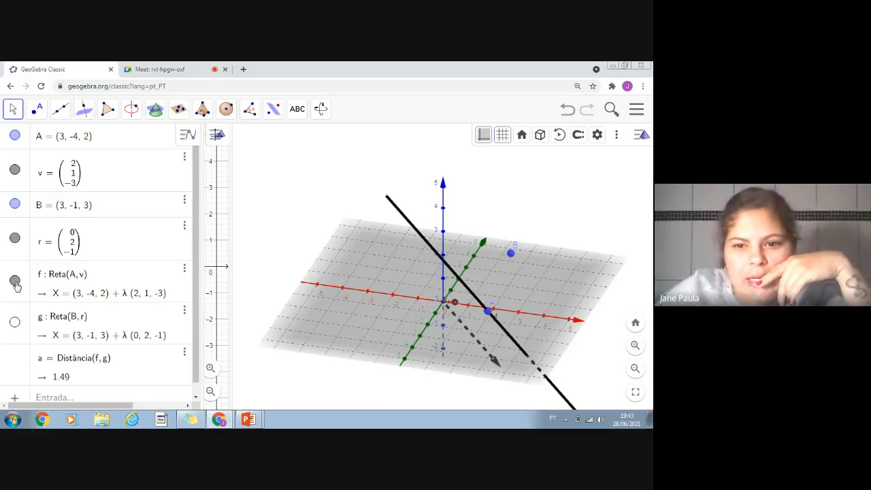
{"action": "left_click", "coordinate": [15, 323]}
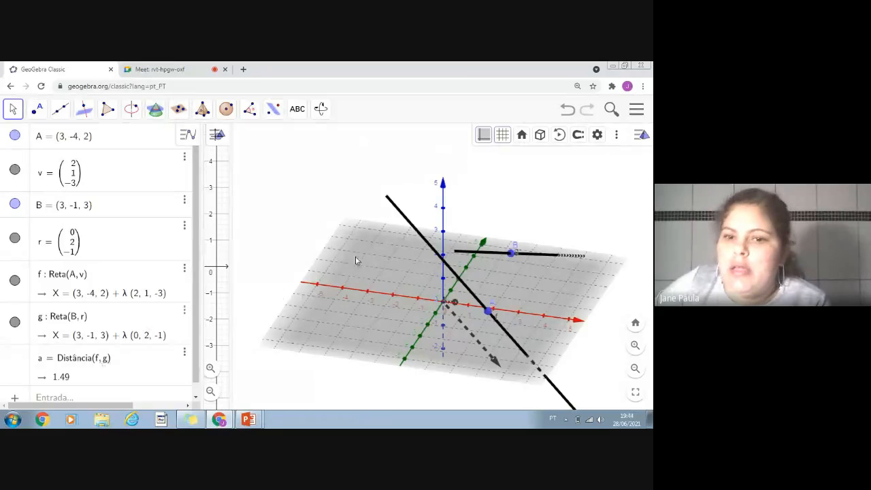
{"action": "left_click_drag", "start_coordinate": [416, 265], "coordinate": [246, 370]}
Switch to the PowerPoint presentation, exit its slide show at the worked distance solution, and return to GeoGebra.
{"action": "mouse_move", "coordinate": [249, 419]}
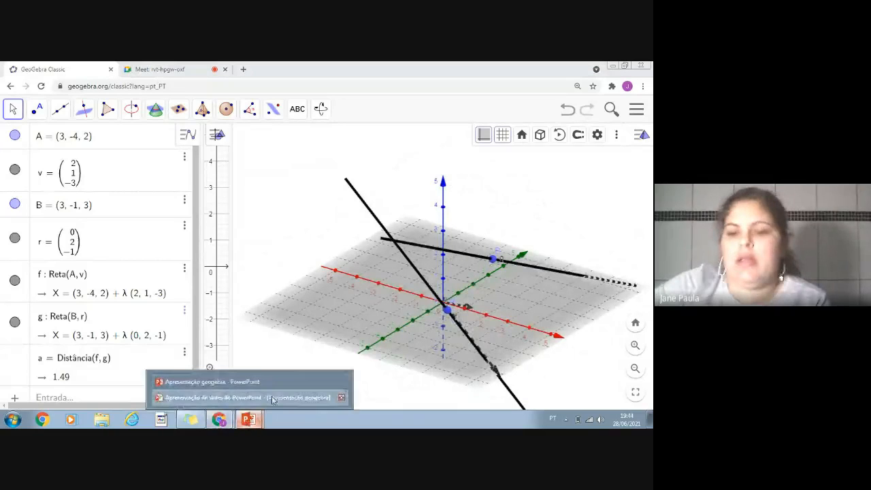
{"action": "left_click", "coordinate": [272, 398]}
{"action": "left_click", "coordinate": [315, 365]}
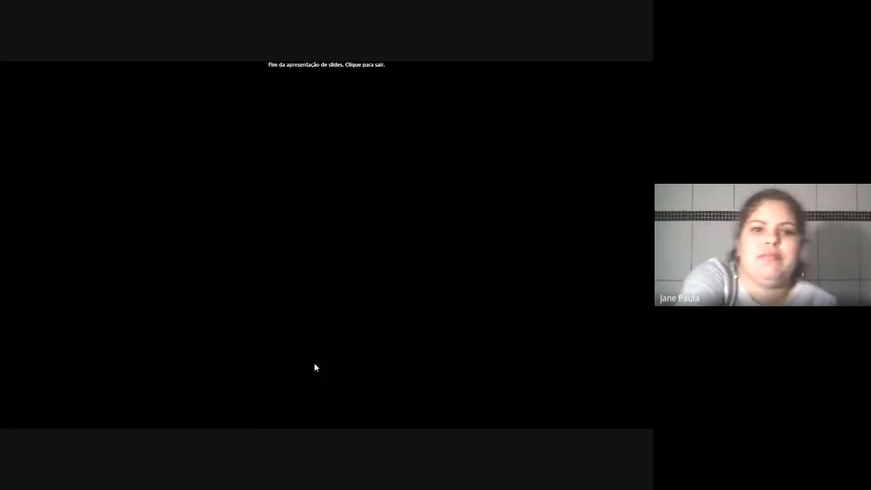
{"action": "left_click", "coordinate": [314, 365]}
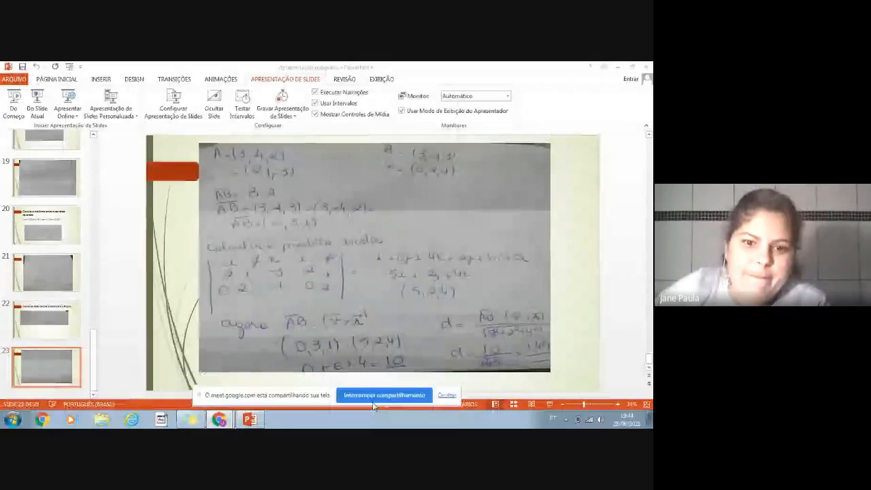
{"action": "left_click", "coordinate": [229, 419]}
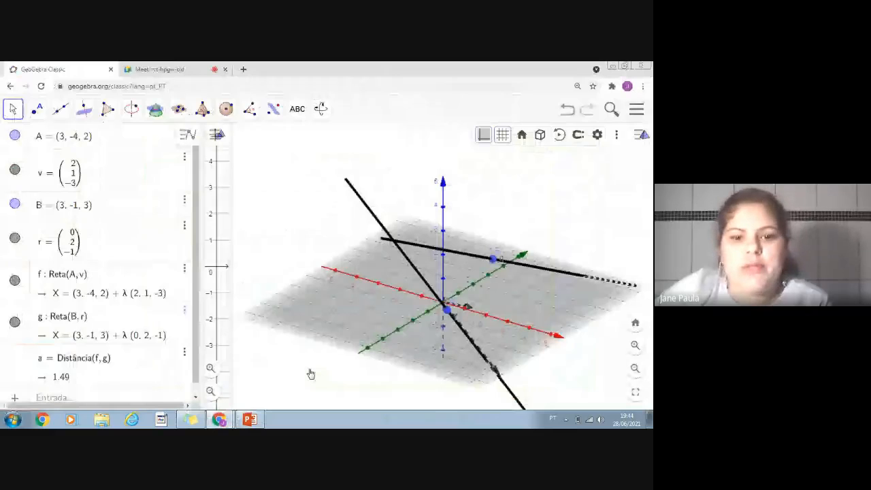